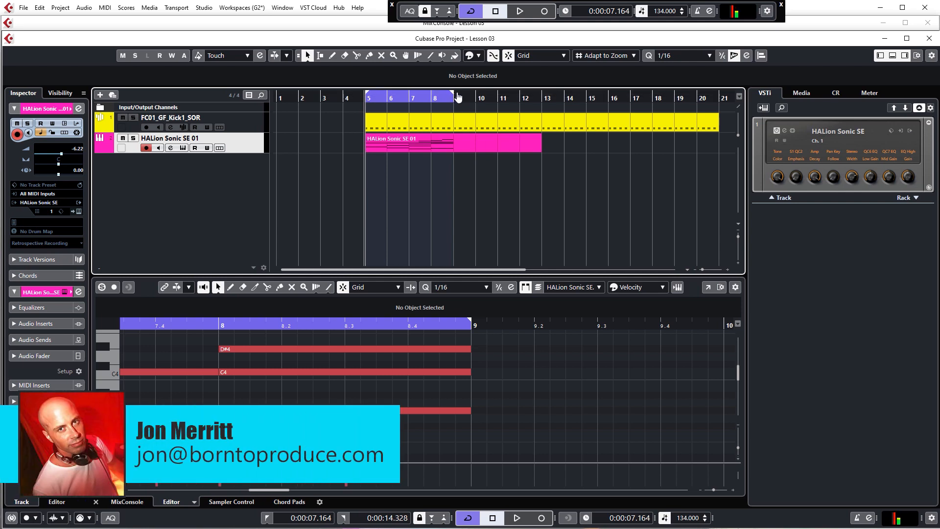
# Extend the cycle range to bar 13 and open the HALion Sonic SE 01 part in its own Key Editor window
pyautogui.moveTo(458, 96); pyautogui.dragTo(541, 96)
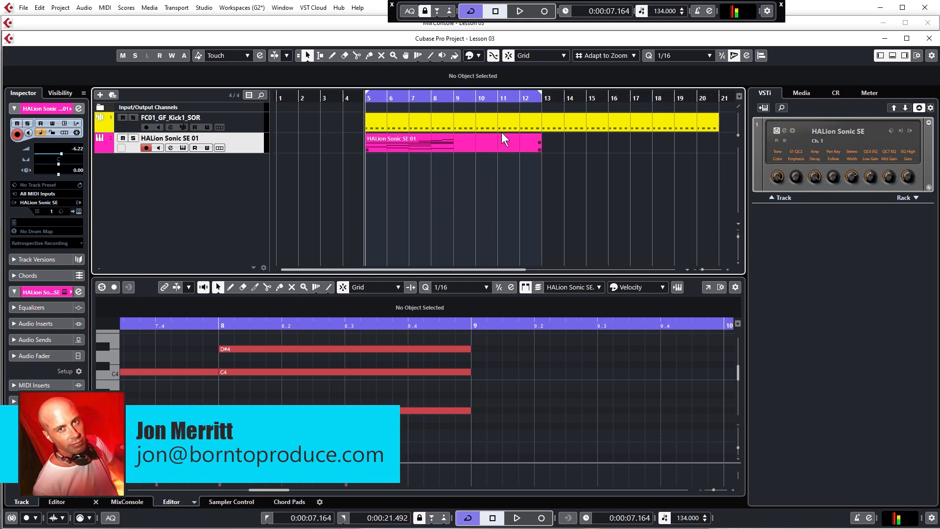
pyautogui.doubleClick(454, 143)
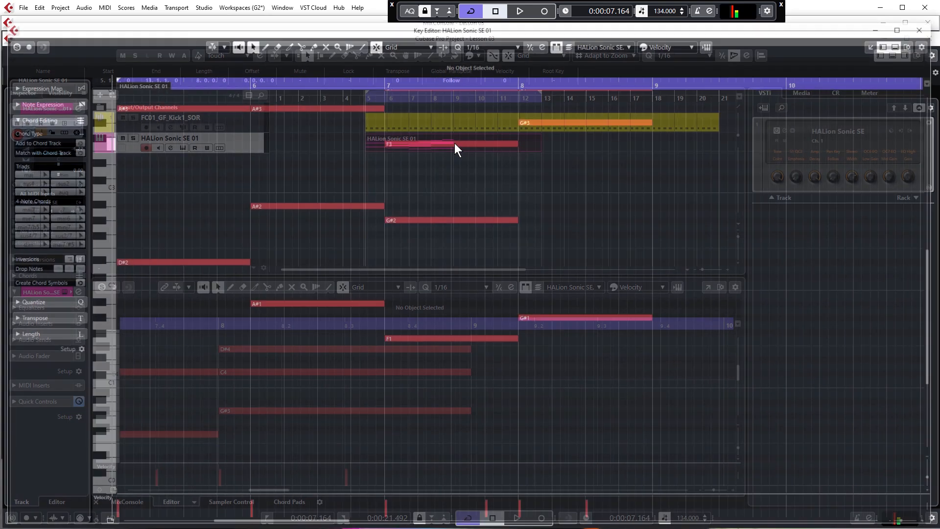
pyautogui.scroll(2, 491, 294)
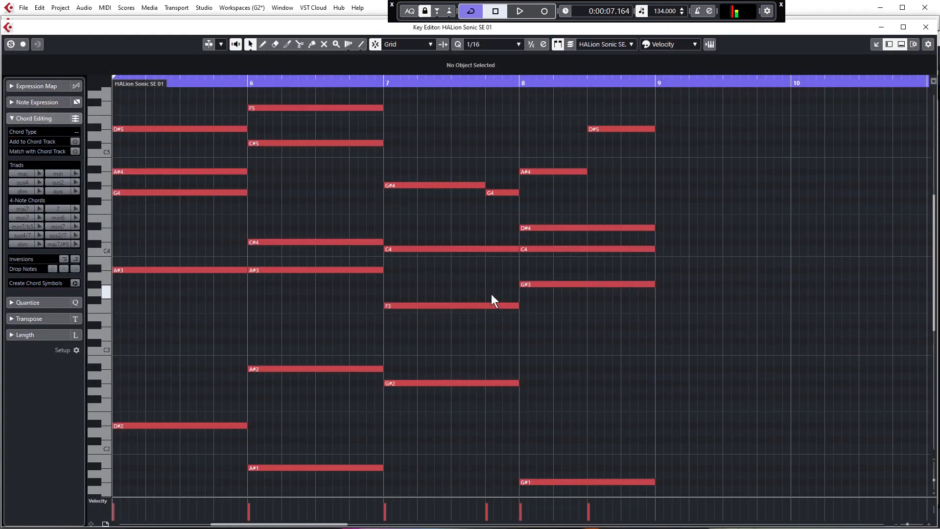
pyautogui.scroll(-1, 491, 293)
pyautogui.moveTo(934, 480); pyautogui.dragTo(934, 478)
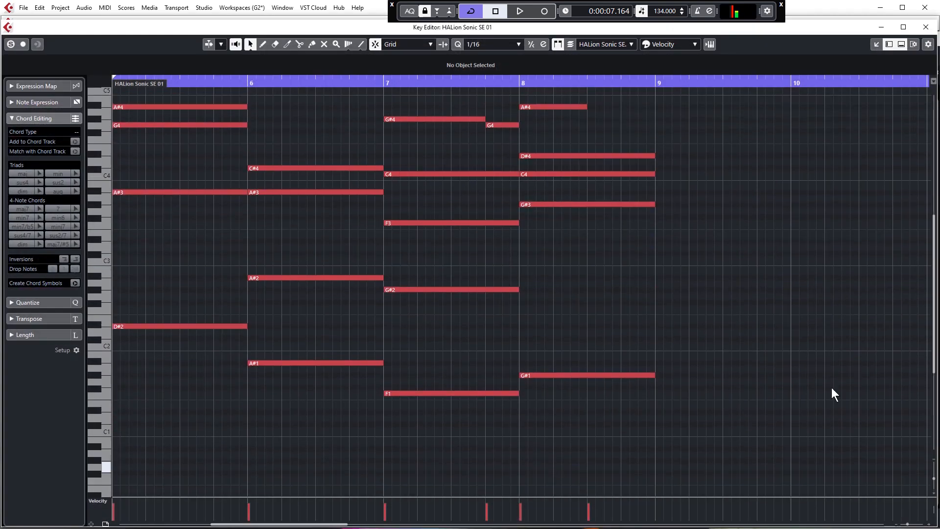
pyautogui.scroll(2, 612, 289)
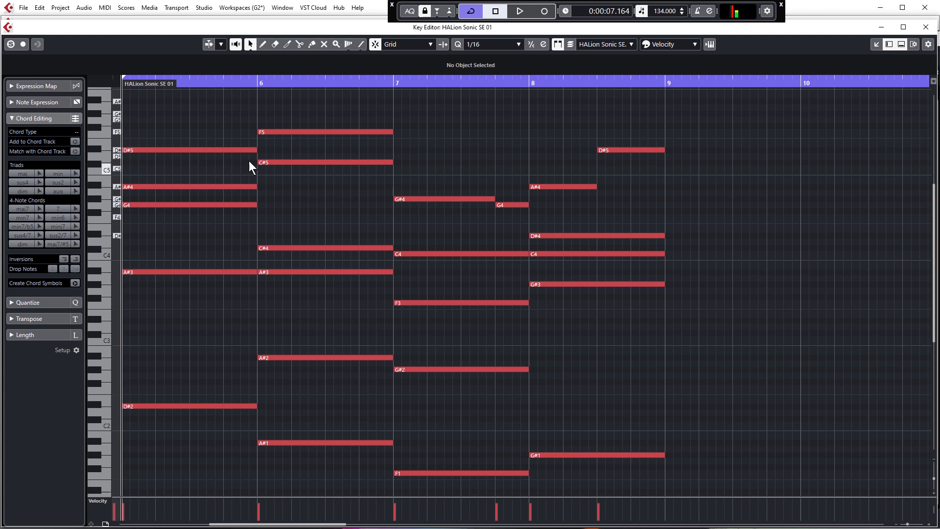
# Copy the whole bar 5 chord to bar 9 and raise the copy's D#5 note to G5
pyautogui.moveTo(163, 129); pyautogui.dragTo(240, 455)
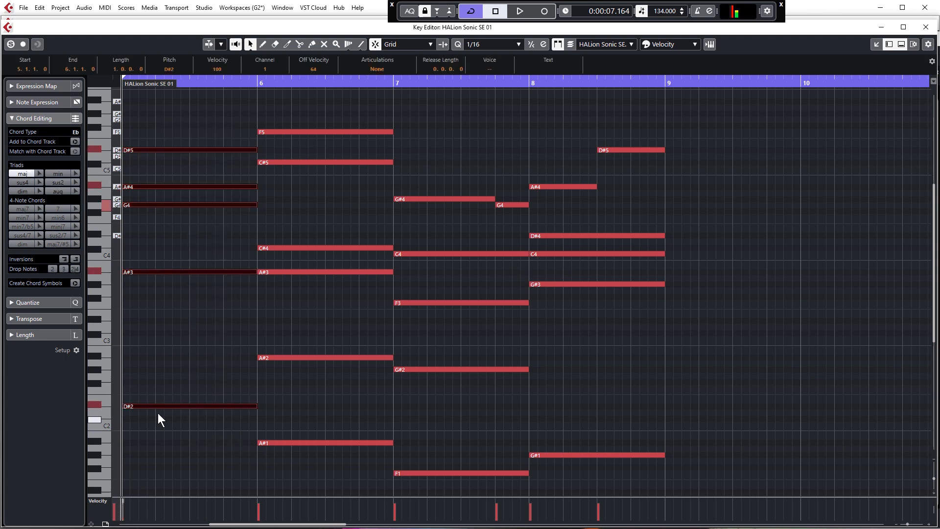
pyautogui.moveTo(141, 407); pyautogui.dragTo(675, 409)
pyautogui.click(703, 244)
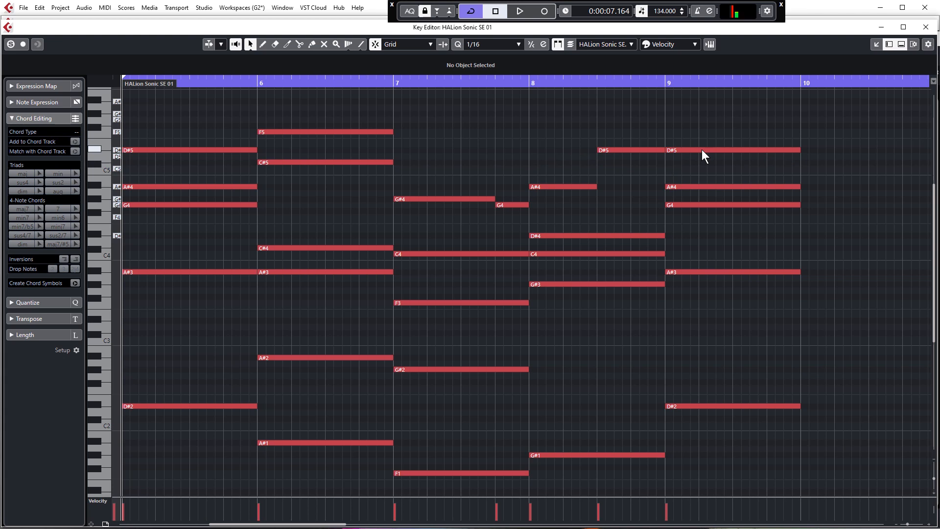
pyautogui.moveTo(701, 149); pyautogui.dragTo(704, 124)
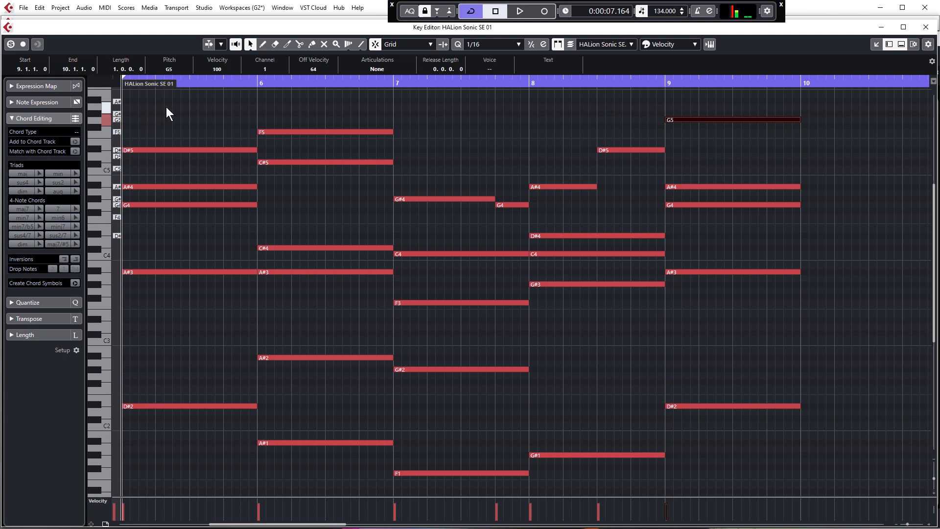
# Play the progression through to the new bar 9 chord and check that chord's type
pyautogui.press('space')
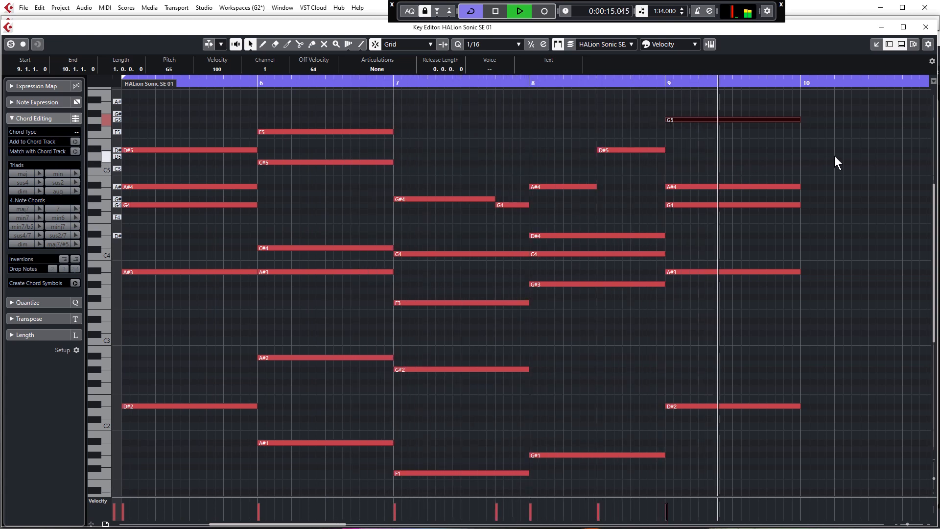
pyautogui.press('space')
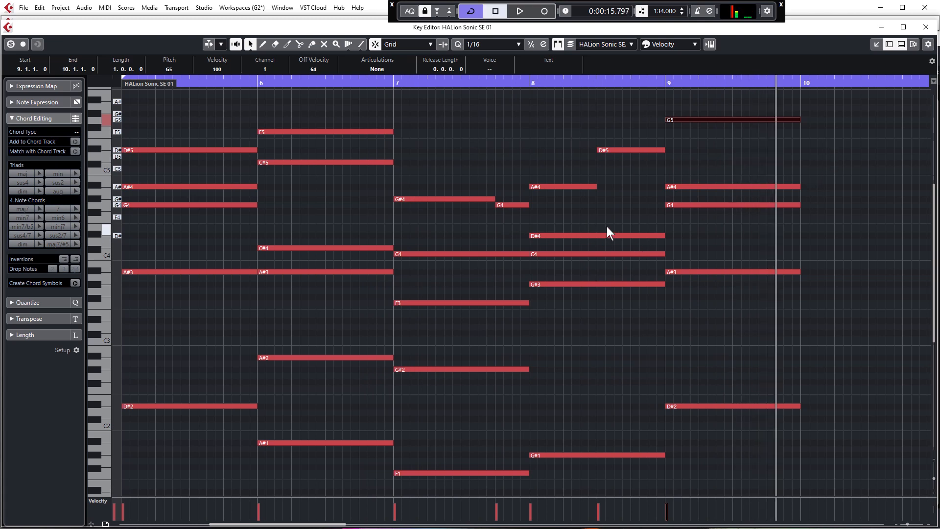
pyautogui.moveTo(676, 107); pyautogui.dragTo(705, 419)
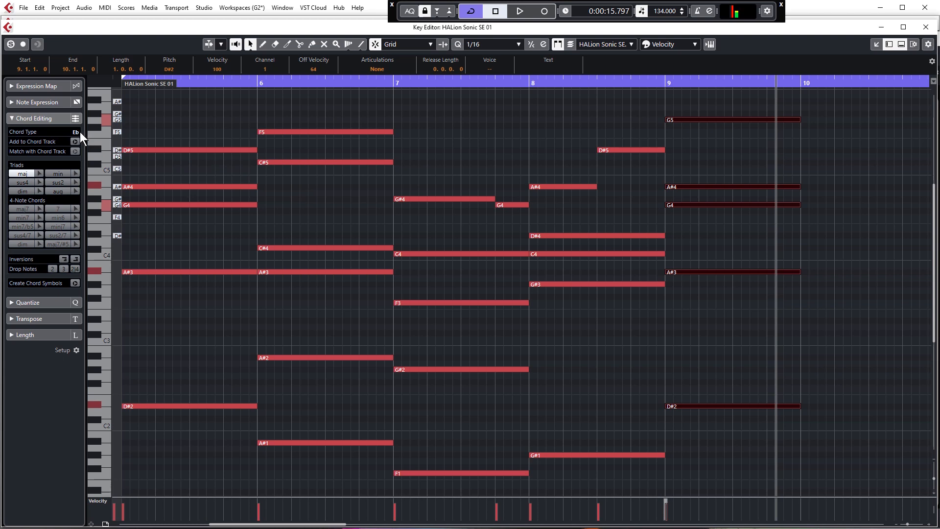
pyautogui.click(702, 262)
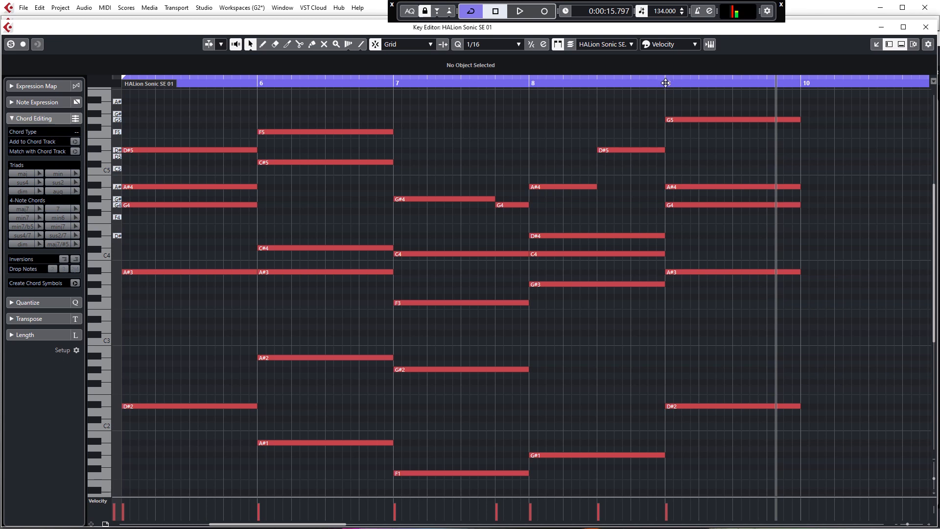
# Move the start of the cycle range to bar 9
pyautogui.keyDown('ctrl'); pyautogui.click(665, 83); pyautogui.keyUp('ctrl')
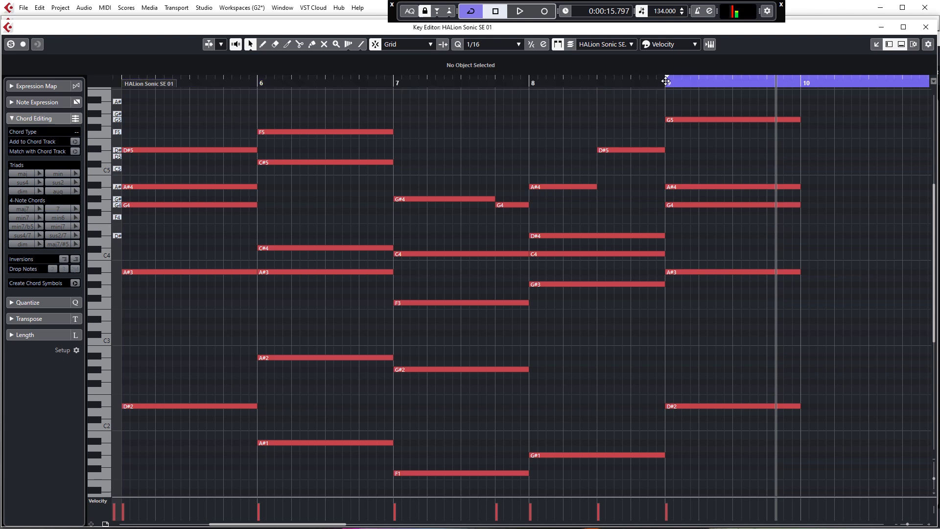
pyautogui.hscroll(3, 661, 254)
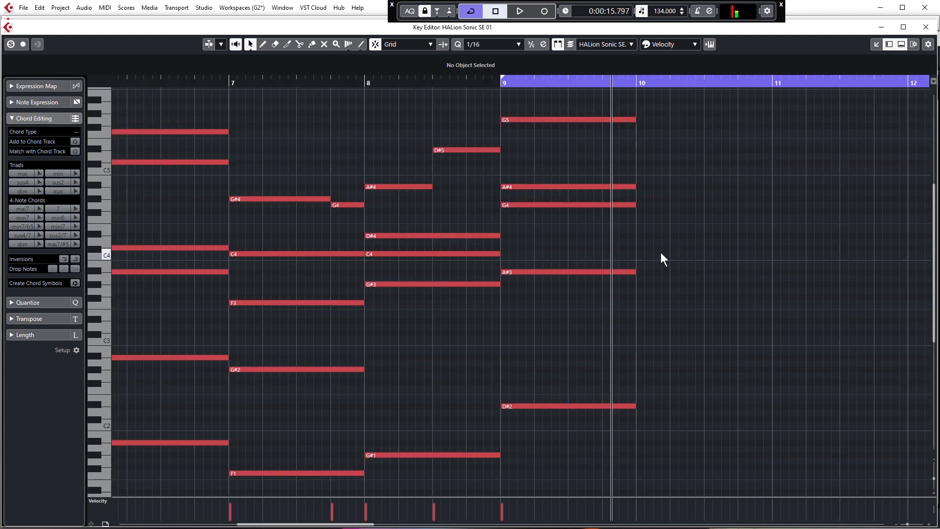
pyautogui.hscroll(2, 660, 252)
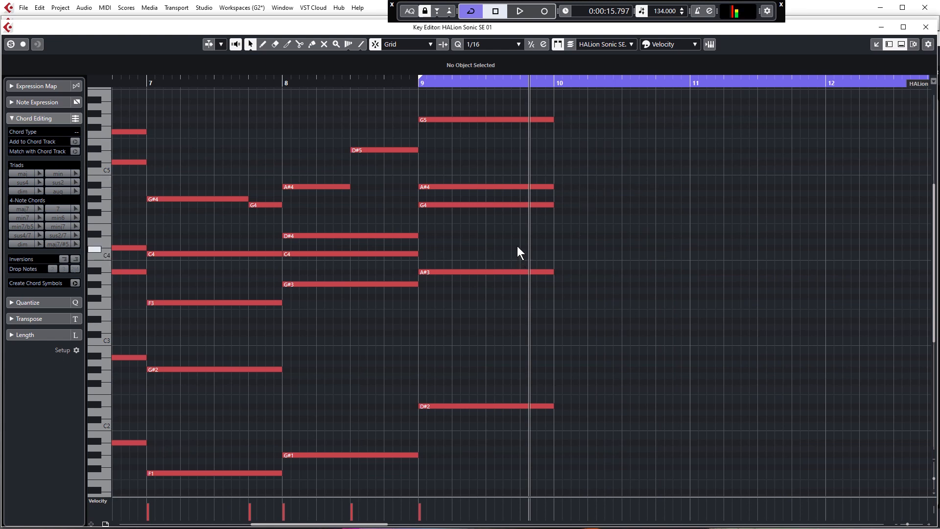
# Examine the layout of the chords from bar 5 to bar 9 and the empty bars up to bar 13
pyautogui.hscroll(-2, 518, 242)
pyautogui.hscroll(-1, 518, 242)
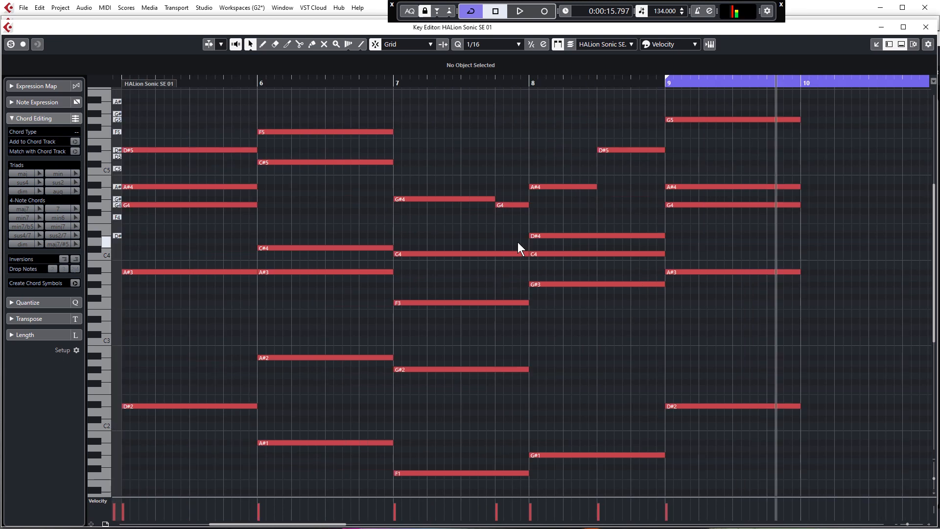
pyautogui.hscroll(3, 518, 242)
pyautogui.hscroll(-3, 518, 242)
pyautogui.hscroll(-1, 518, 242)
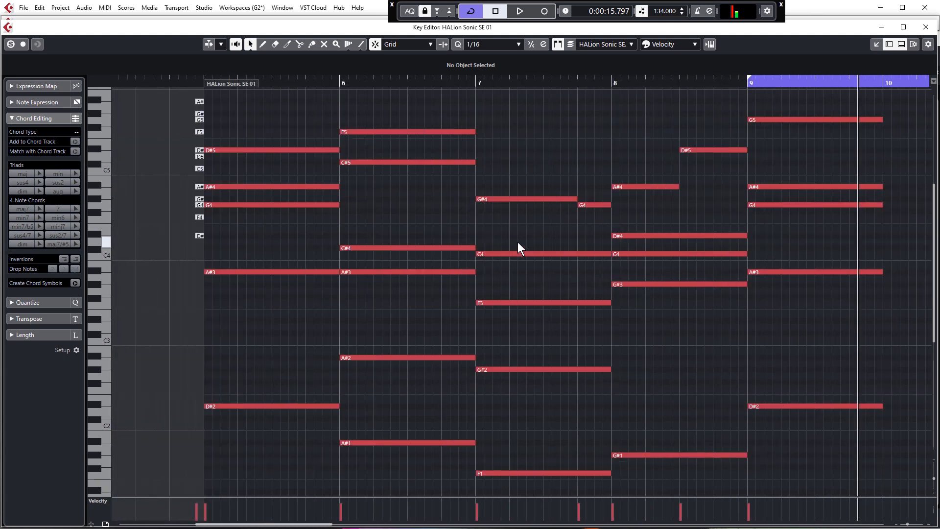
pyautogui.hscroll(3, 518, 242)
pyautogui.scroll(-3, 518, 242)
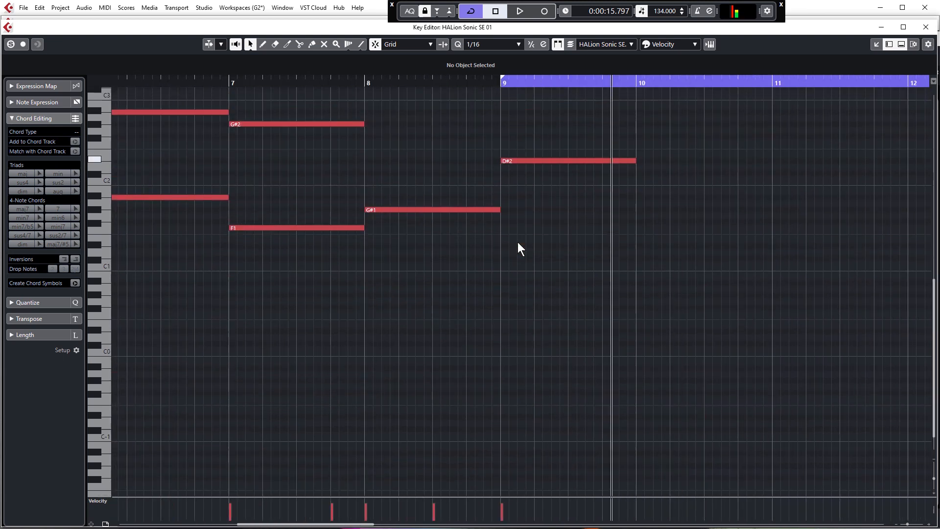
pyautogui.scroll(5, 518, 242)
pyautogui.scroll(-1, 518, 241)
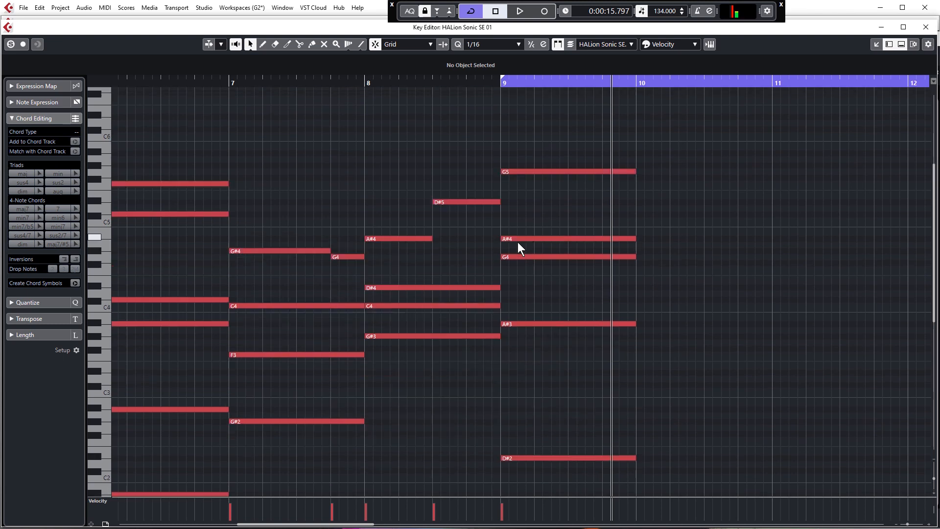
pyautogui.hscroll(-3, 518, 242)
pyautogui.hscroll(4, 518, 242)
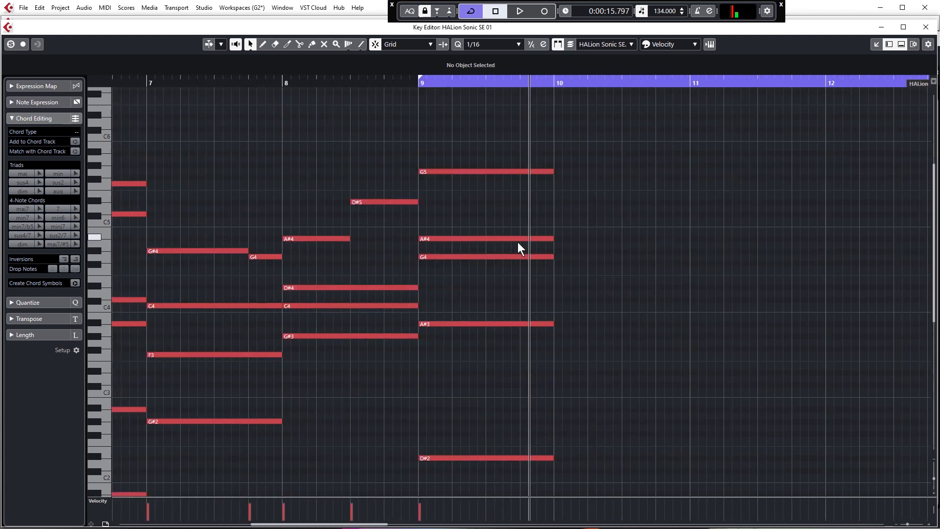
pyautogui.hscroll(-1, 518, 241)
pyautogui.hscroll(2, 518, 242)
pyautogui.hscroll(-3, 517, 241)
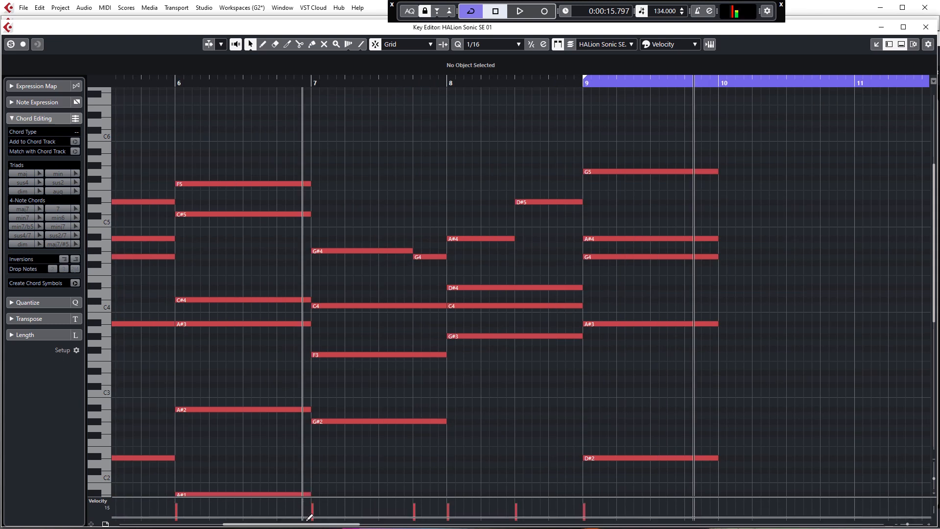
pyautogui.moveTo(307, 526); pyautogui.dragTo(320, 527)
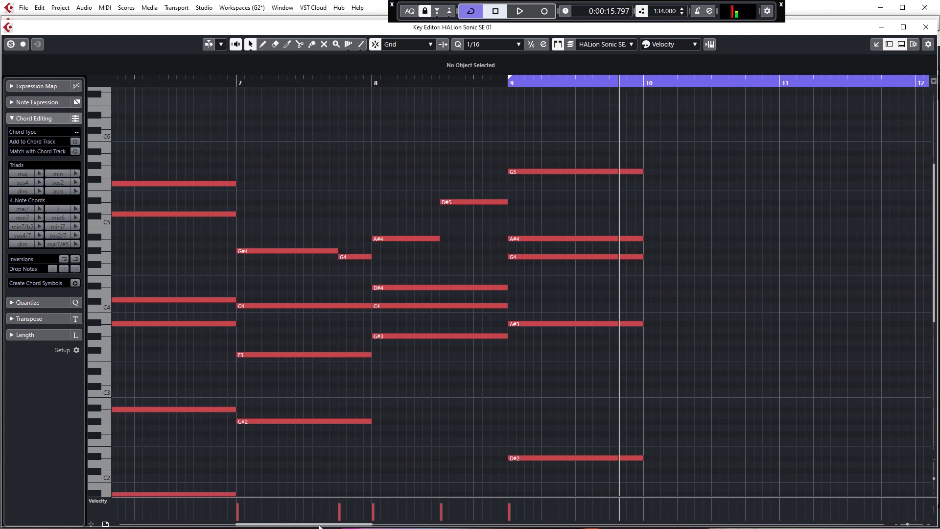
pyautogui.hscroll(1, 563, 295)
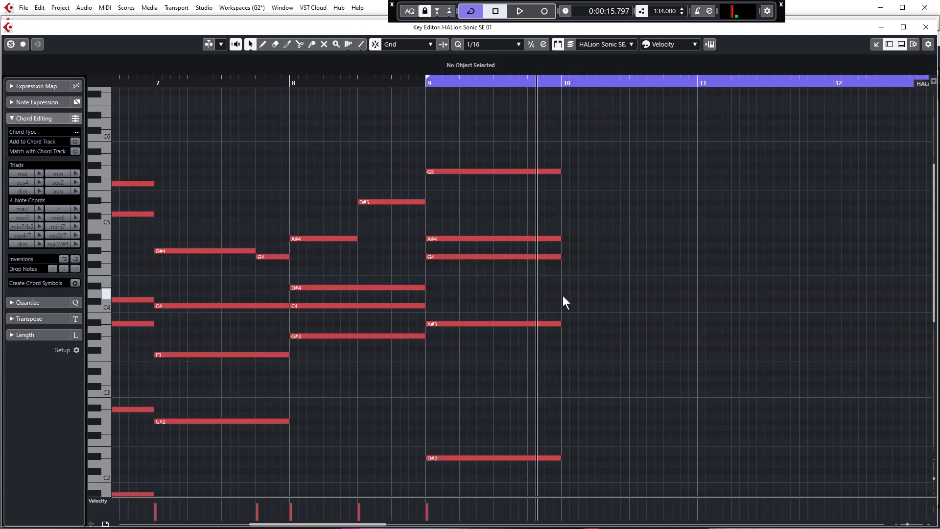
pyautogui.hscroll(1, 562, 295)
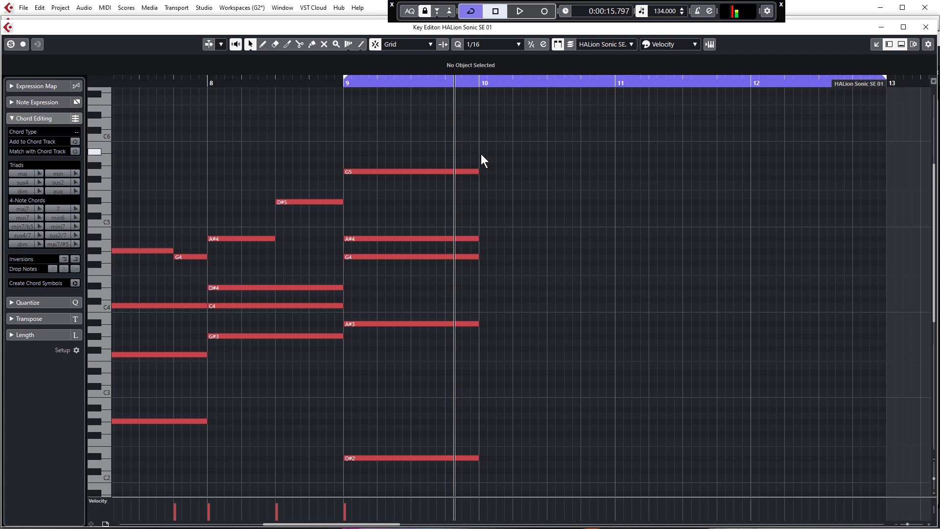
# Audition the C#4 note in bar 6 and copy the bar 9 A#3 note to bar 10 as C#4
pyautogui.hscroll(-8, 431, 306)
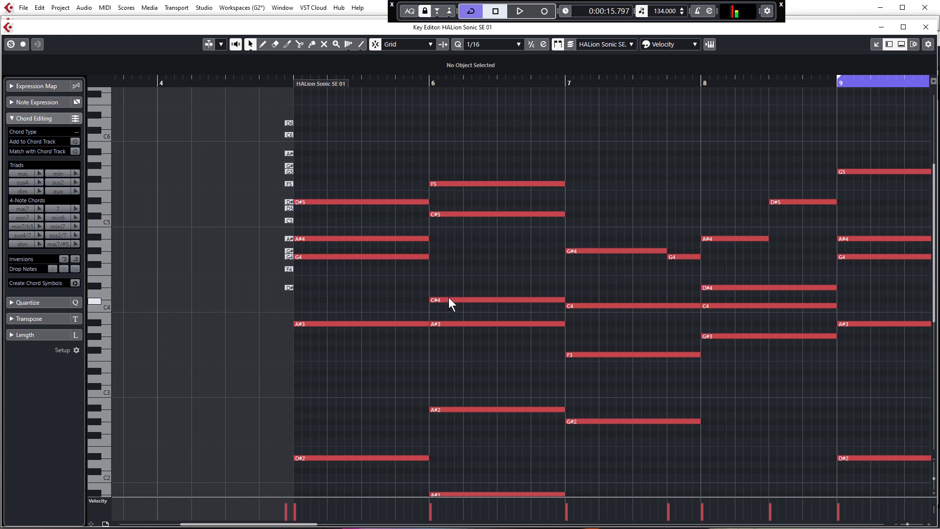
pyautogui.click(449, 298)
pyautogui.hscroll(8, 473, 293)
pyautogui.scroll(3, 473, 292)
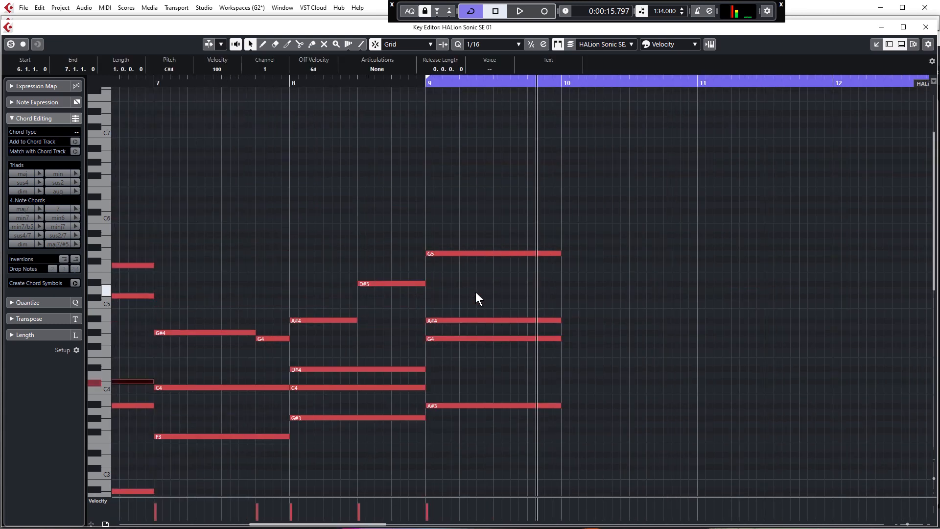
pyautogui.scroll(-3, 476, 294)
pyautogui.click(476, 295)
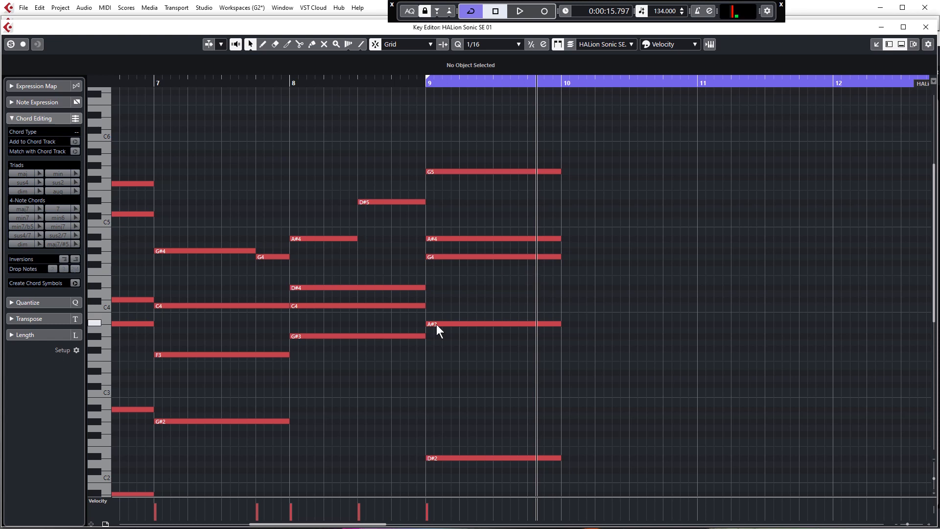
pyautogui.moveTo(436, 324); pyautogui.dragTo(571, 300)
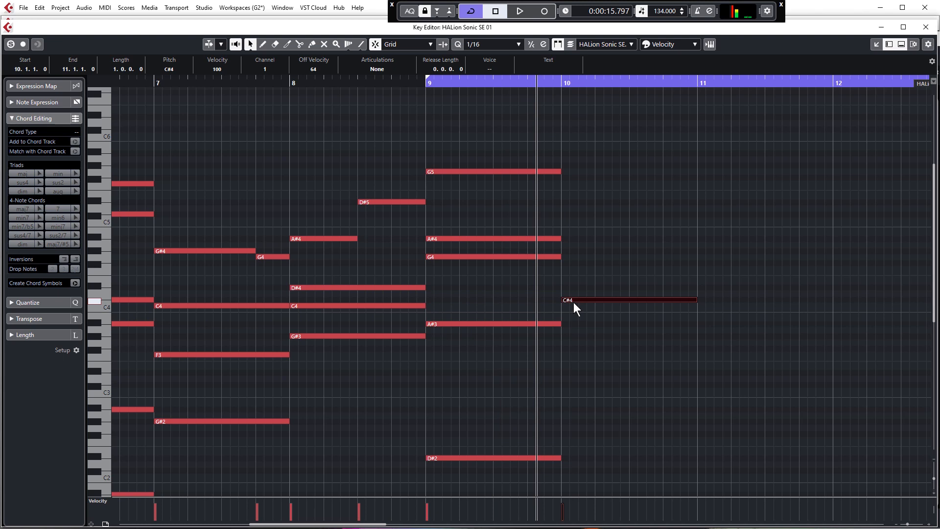
# Duplicate the bar 10 C#4 note to F4 and G#4 to form a three-note chord, using the bar 6 notes as reference
pyautogui.hscroll(-6, 574, 301)
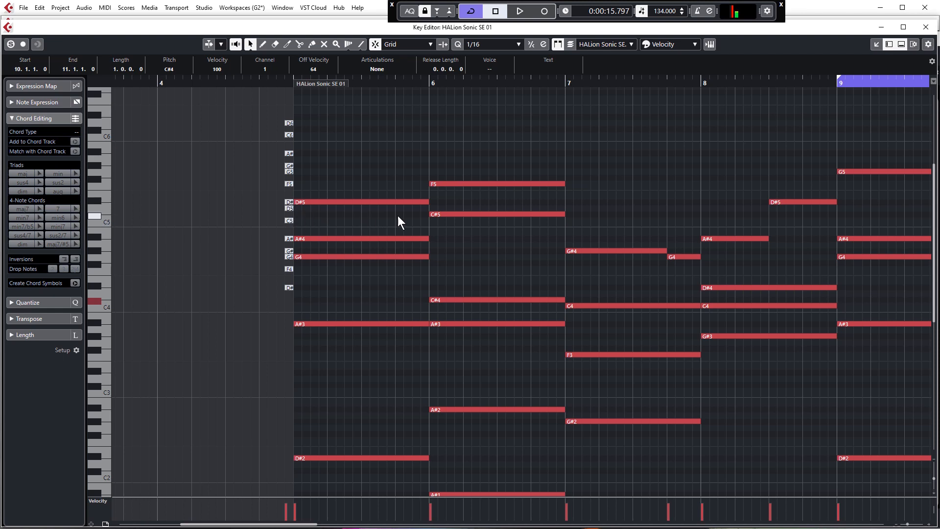
pyautogui.moveTo(448, 203); pyautogui.dragTo(459, 261)
pyautogui.hscroll(8, 495, 309)
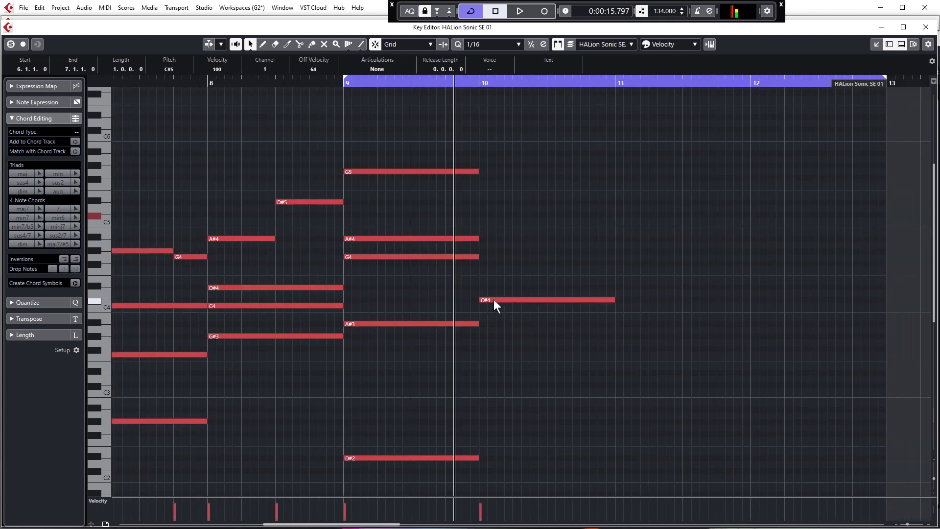
pyautogui.click(496, 300)
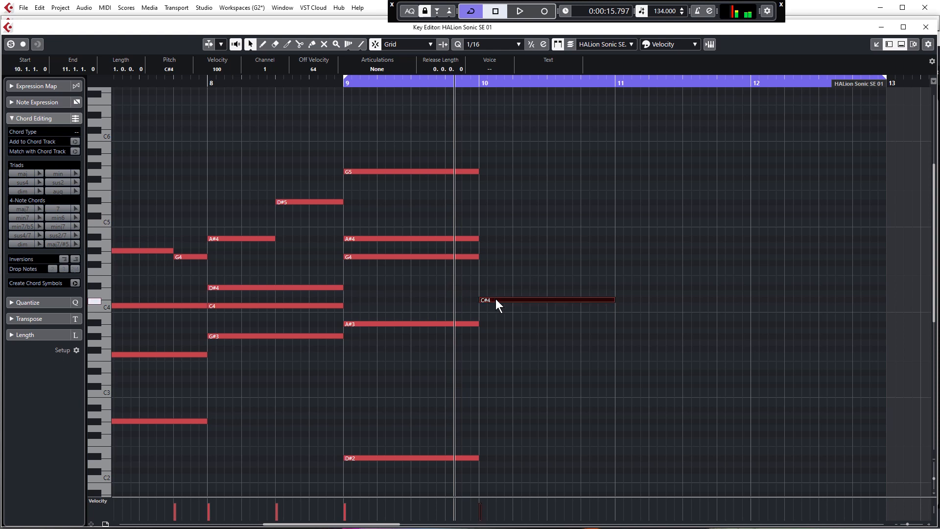
pyautogui.moveTo(496, 299); pyautogui.dragTo(495, 250)
pyautogui.click(524, 219)
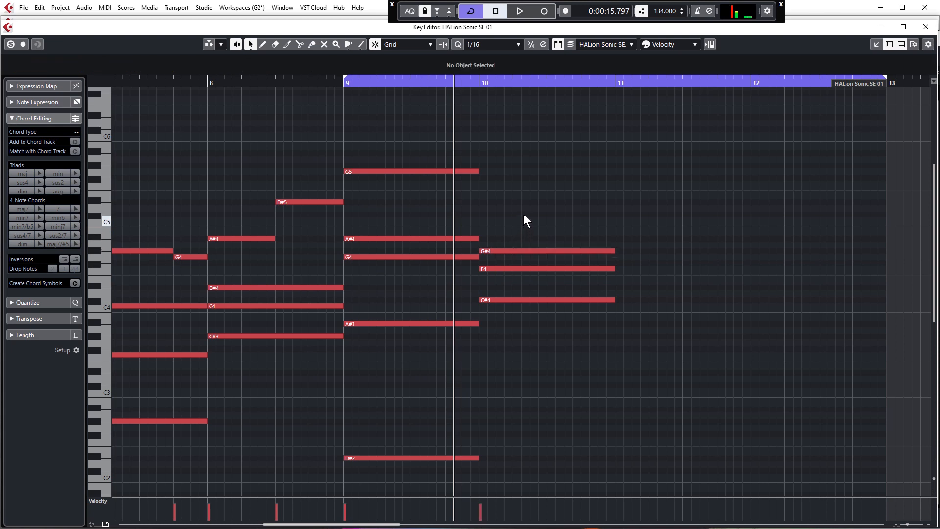
# Play back the new chords from bar 9 into bar 10
pyautogui.click(341, 85)
pyautogui.press('space')
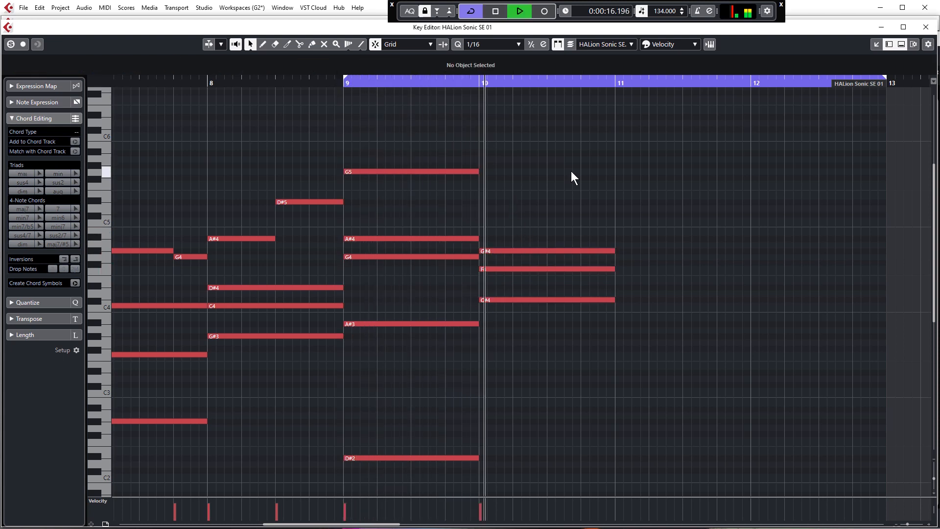
pyautogui.press('space')
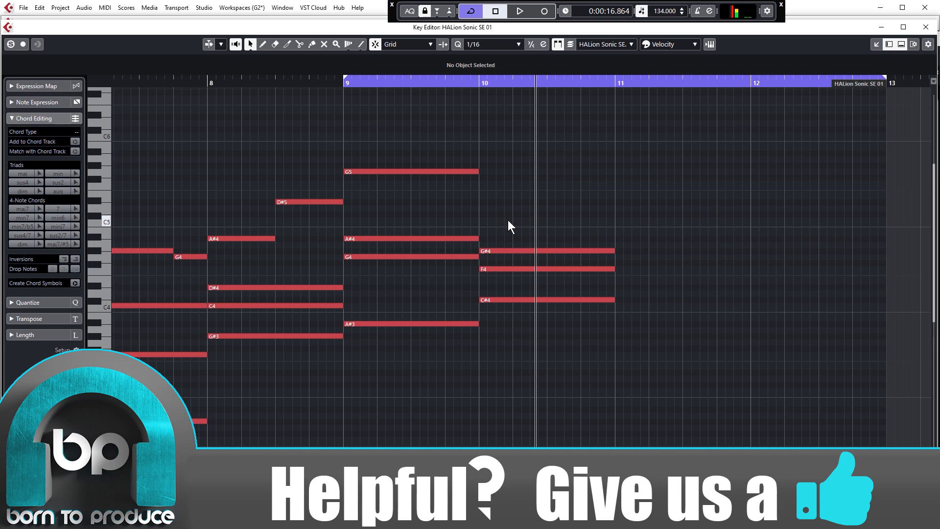
# Duplicate the bar 10 C#4 note to C#6 as the top note and to C#2 as the bass note
pyautogui.click(522, 299)
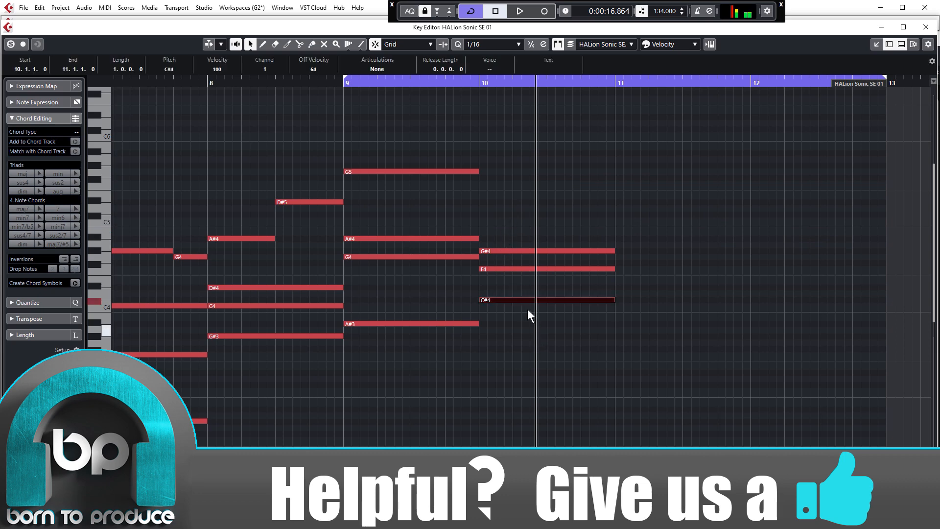
pyautogui.moveTo(523, 301); pyautogui.dragTo(519, 128)
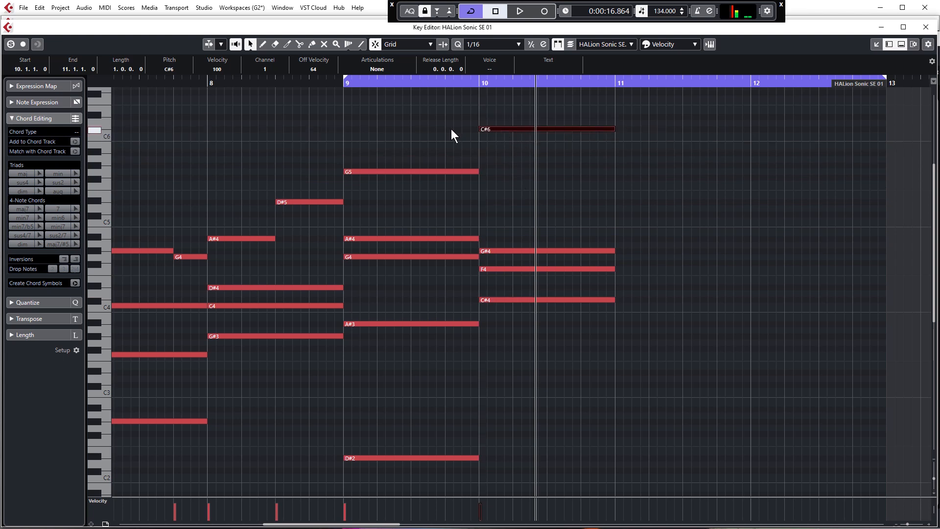
pyautogui.click(508, 301)
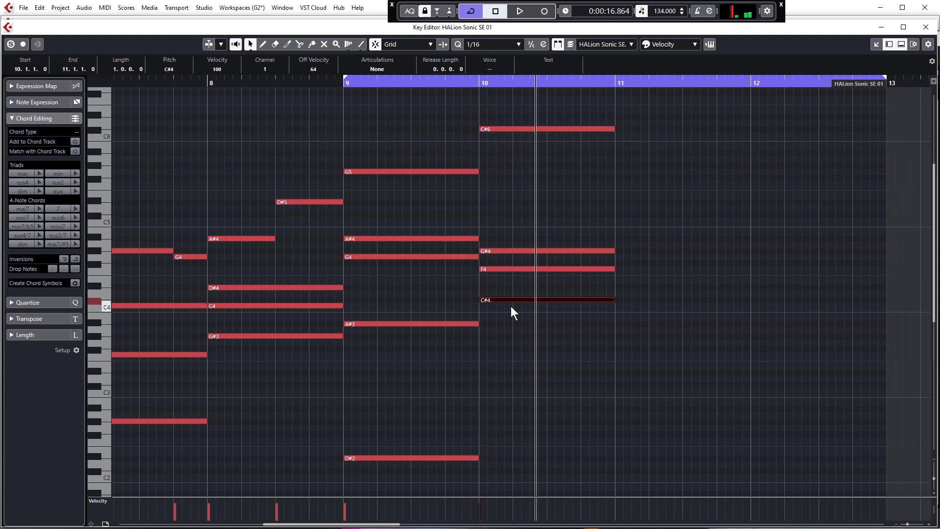
pyautogui.moveTo(510, 300); pyautogui.dragTo(511, 472)
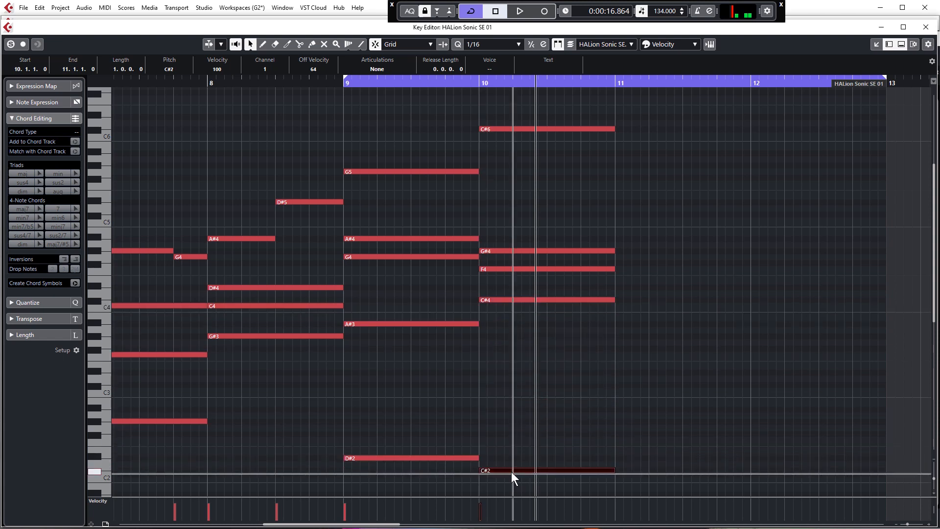
pyautogui.keyDown('alt'); pyautogui.click(527, 365); pyautogui.keyUp('alt')
pyautogui.press('Delete')
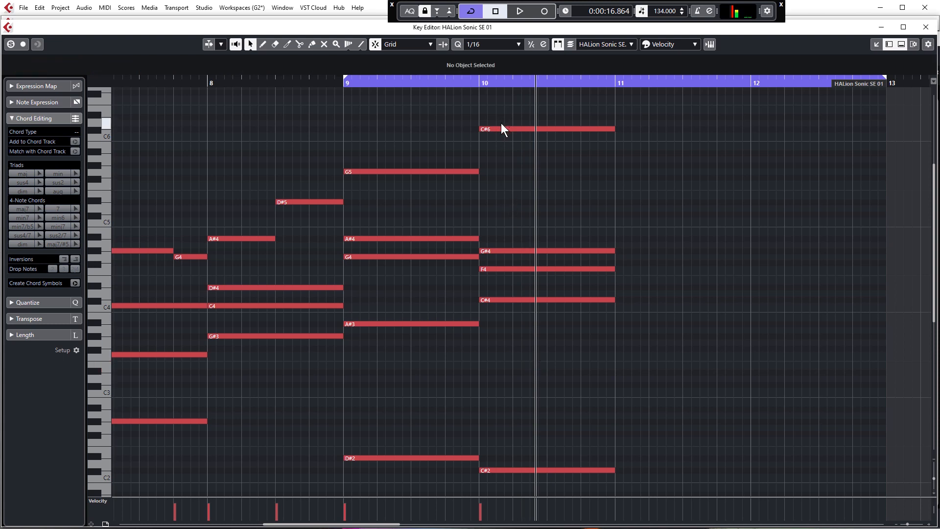
pyautogui.click(504, 471)
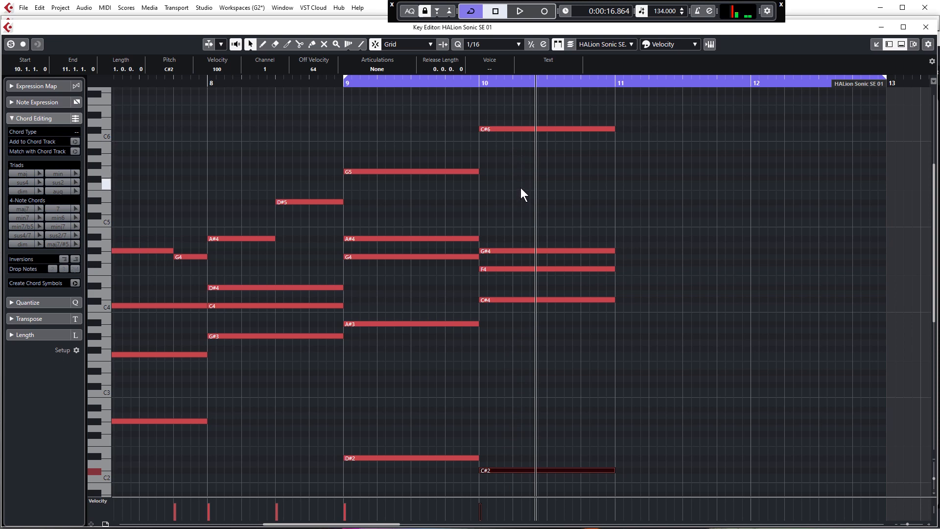
# Play back the extended chords from bar 9 through bar 10 and clear the note selection
pyautogui.click(344, 82)
pyautogui.press('space')
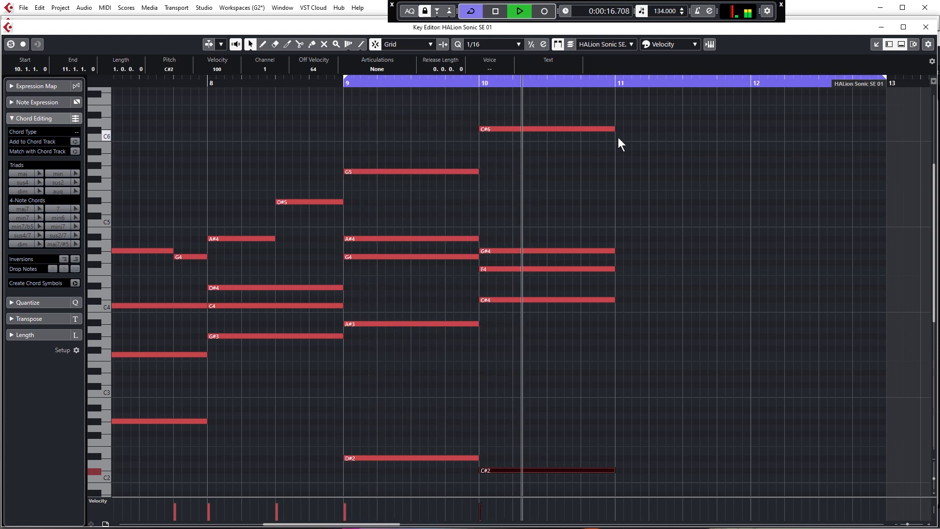
pyautogui.press('space')
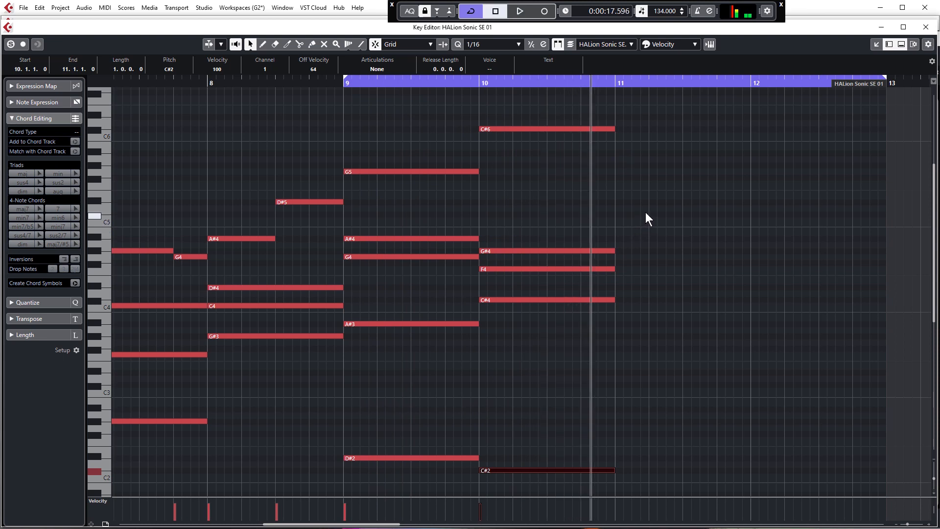
pyautogui.click(635, 206)
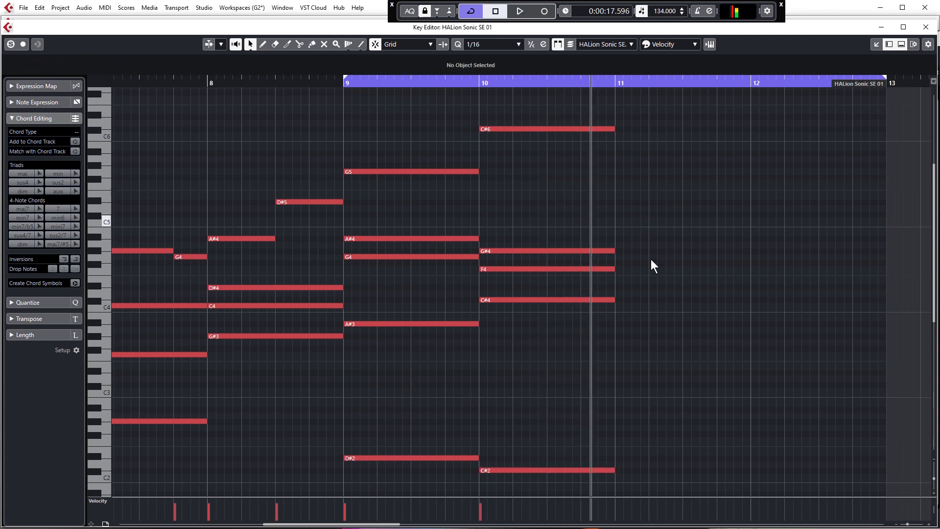
# Build the bar 11 chord by copying the bar 10 F4 note to F4, G#4, C5, C6 and F2
pyautogui.press('h')
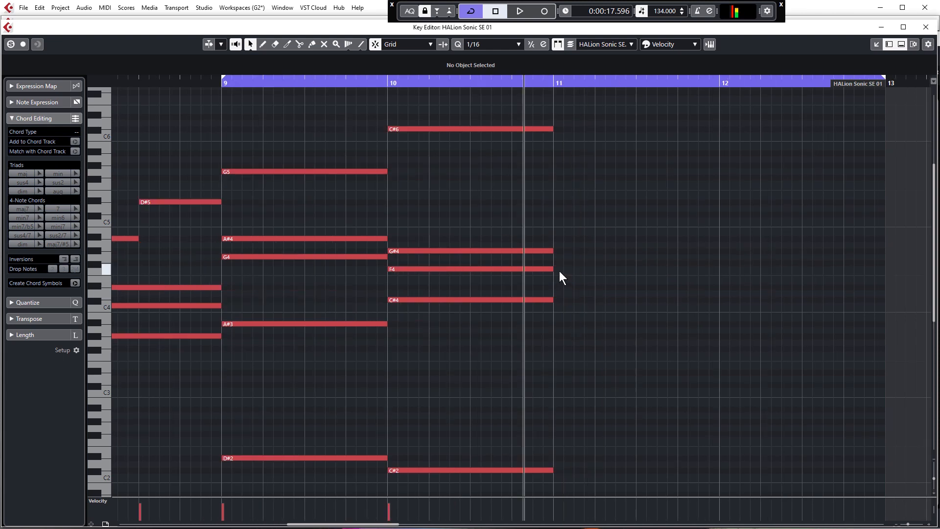
pyautogui.moveTo(559, 269); pyautogui.dragTo(719, 268)
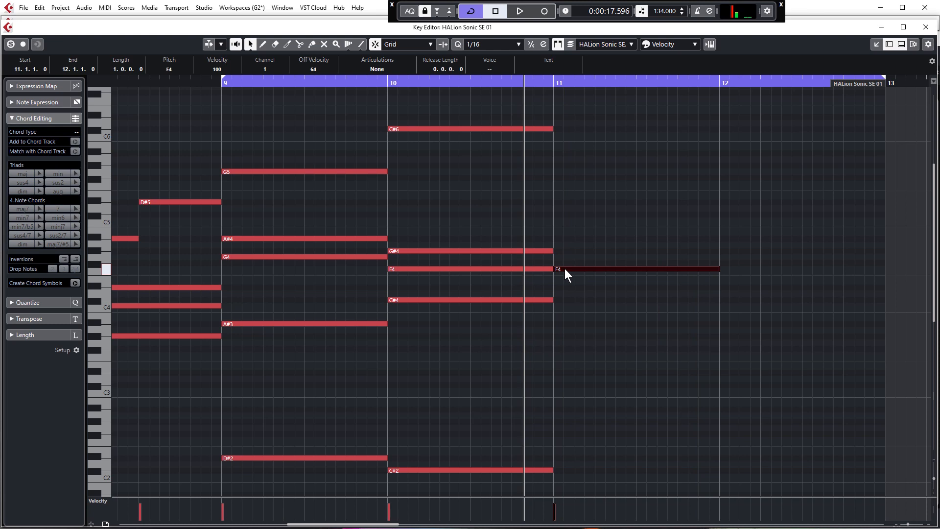
pyautogui.moveTo(571, 264); pyautogui.dragTo(595, 139)
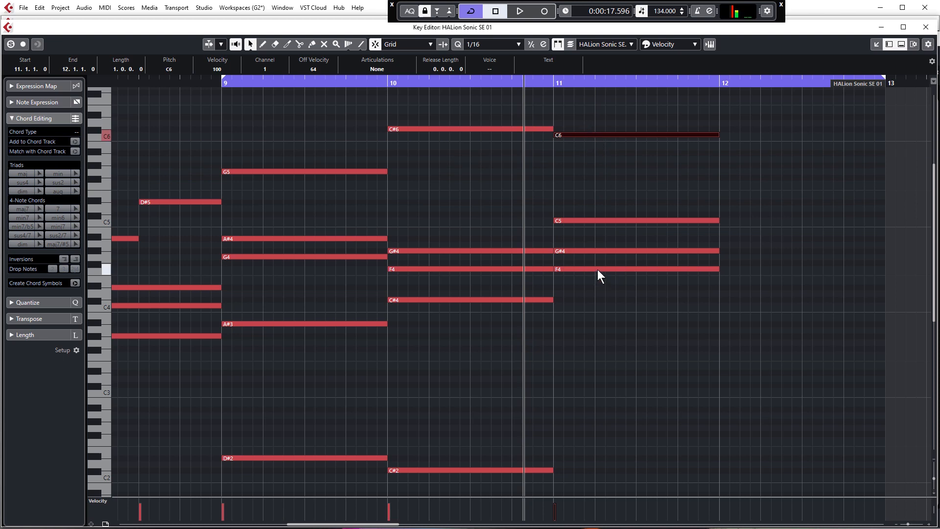
pyautogui.moveTo(597, 269); pyautogui.dragTo(593, 441)
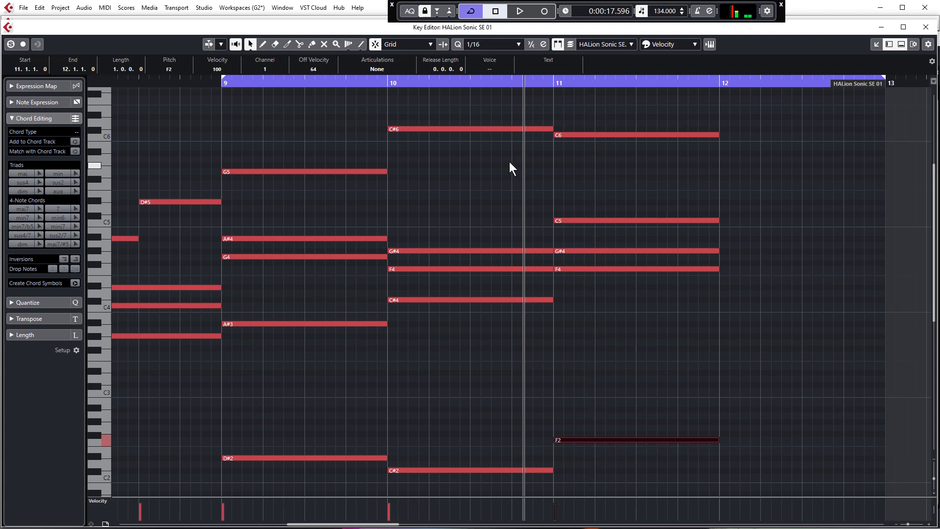
# Play back the three chords from bar 9 through bar 11 and clear the note selection
pyautogui.click(222, 83)
pyautogui.press('space')
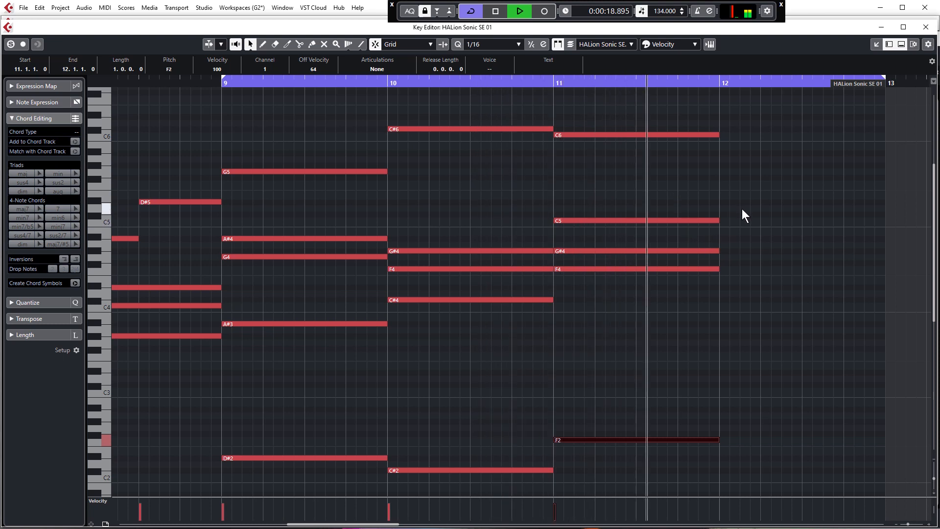
pyautogui.press('space')
pyautogui.click(472, 371)
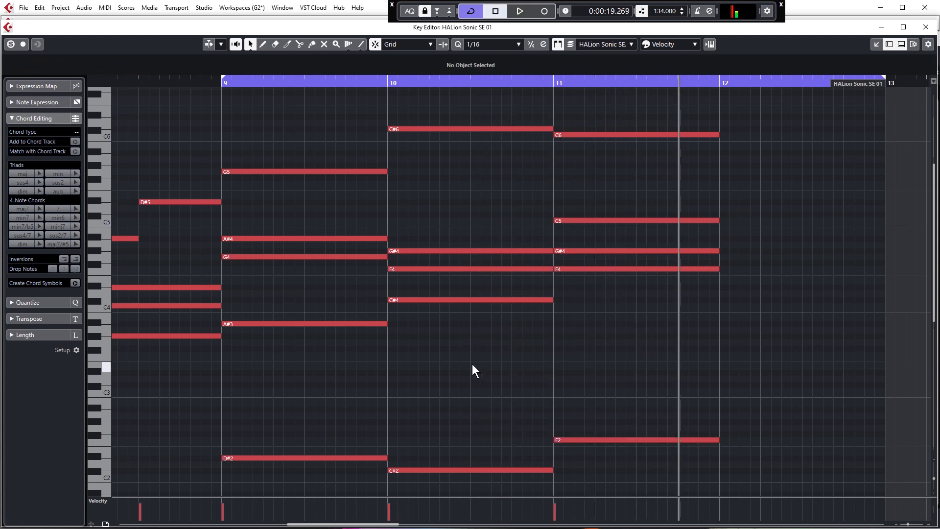
# Copy all the notes of the bar 8 chord, including the bass G#1, to bar 12
pyautogui.scroll(-2, 774, 294)
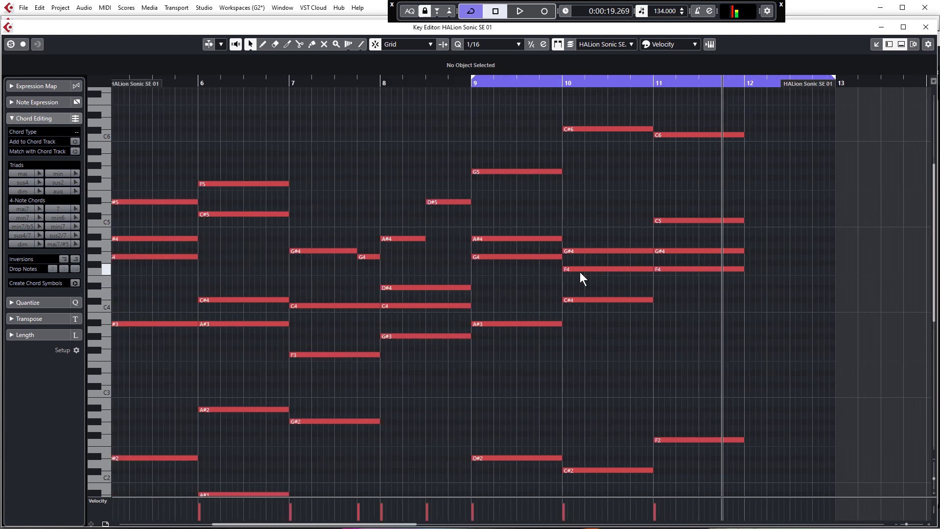
pyautogui.scroll(-3, 580, 271)
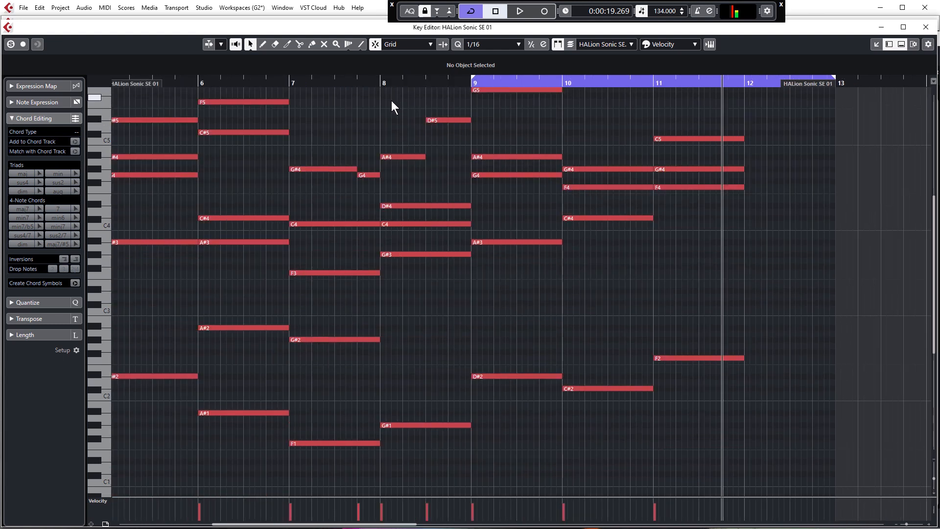
pyautogui.moveTo(395, 101); pyautogui.dragTo(447, 444)
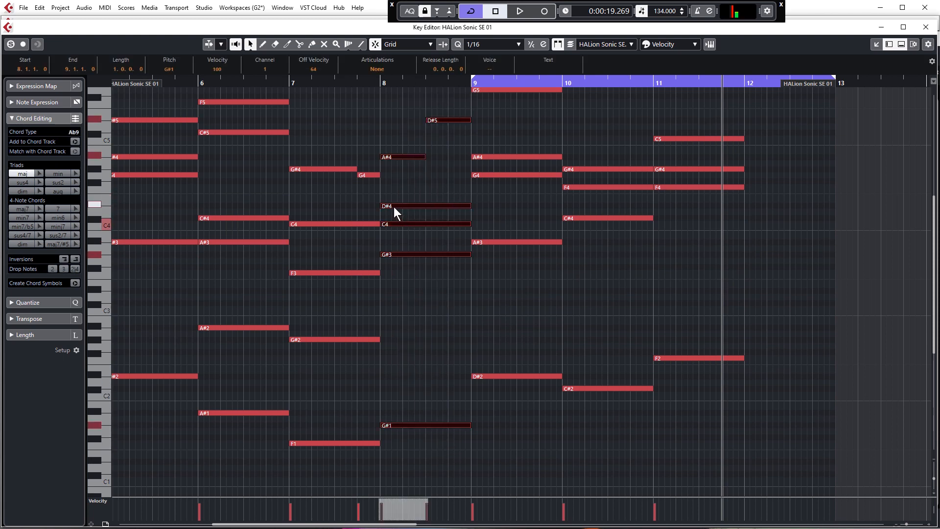
pyautogui.moveTo(394, 207); pyautogui.dragTo(751, 210)
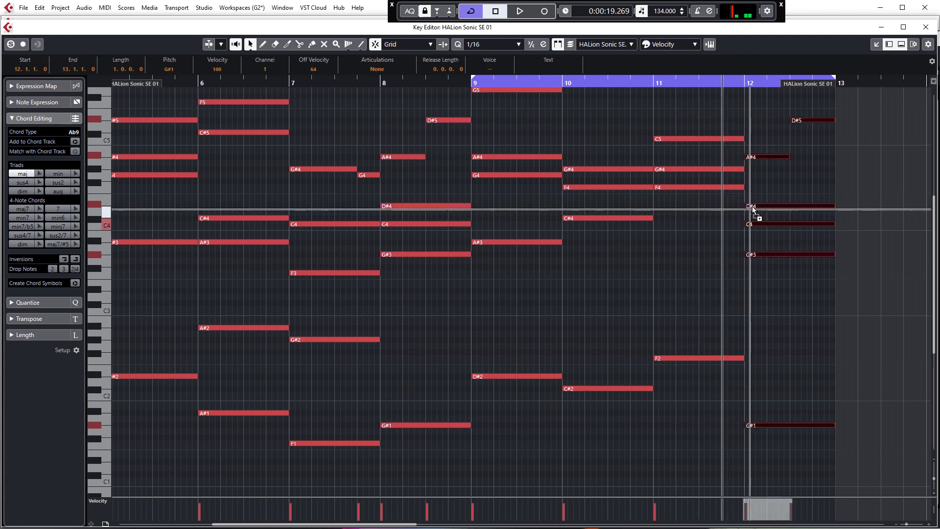
pyautogui.click(852, 219)
# Raise the bar 12 notes A#4, D#5 and C4 by one octave to A#5, D#6 and C5
pyautogui.scroll(3, 860, 205)
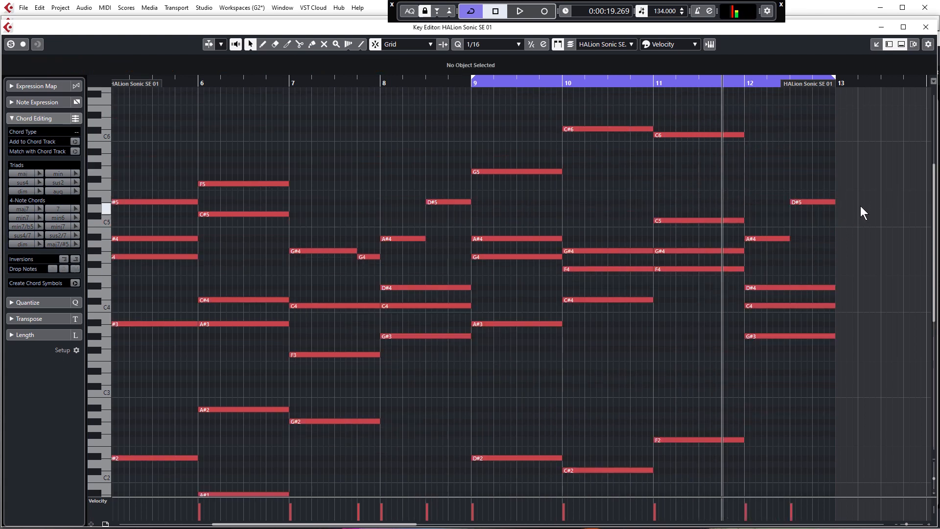
pyautogui.moveTo(775, 256); pyautogui.dragTo(814, 198)
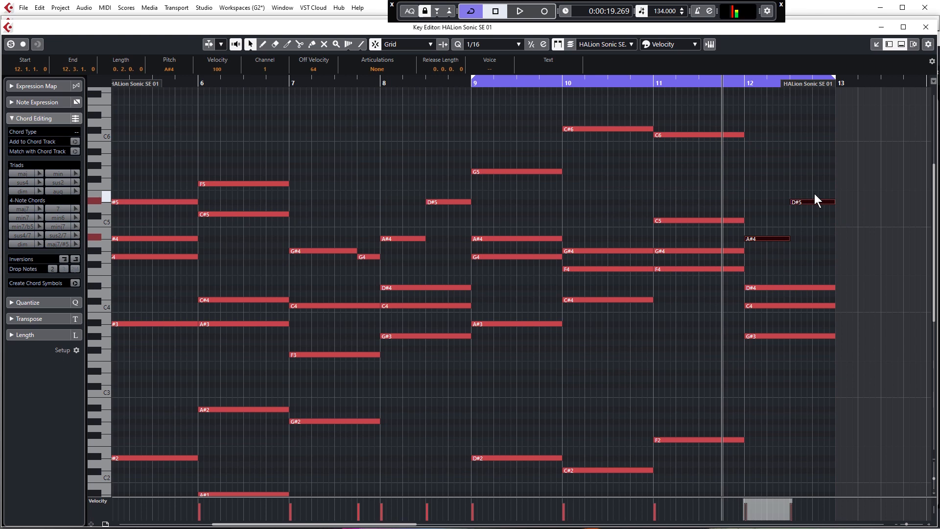
pyautogui.hotkey('shift', 'Up')
pyautogui.click(781, 306)
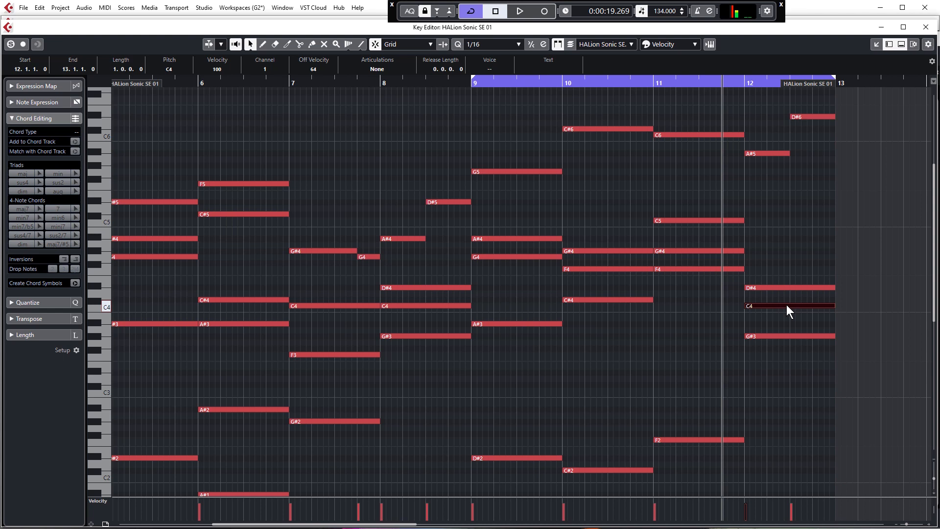
pyautogui.hotkey('shift', 'Up')
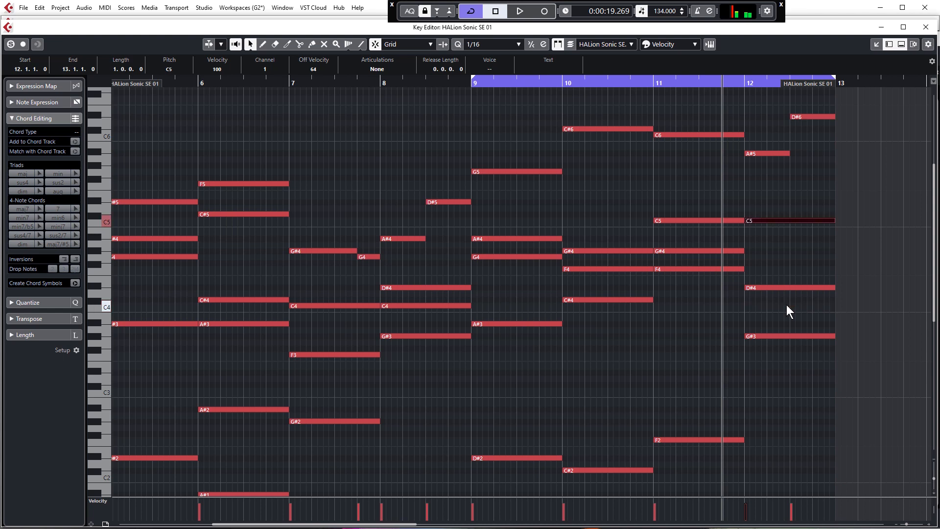
# Check the bar 12 bass note and play back the new chords from bar 9 to bar 13
pyautogui.scroll(-2, 786, 300)
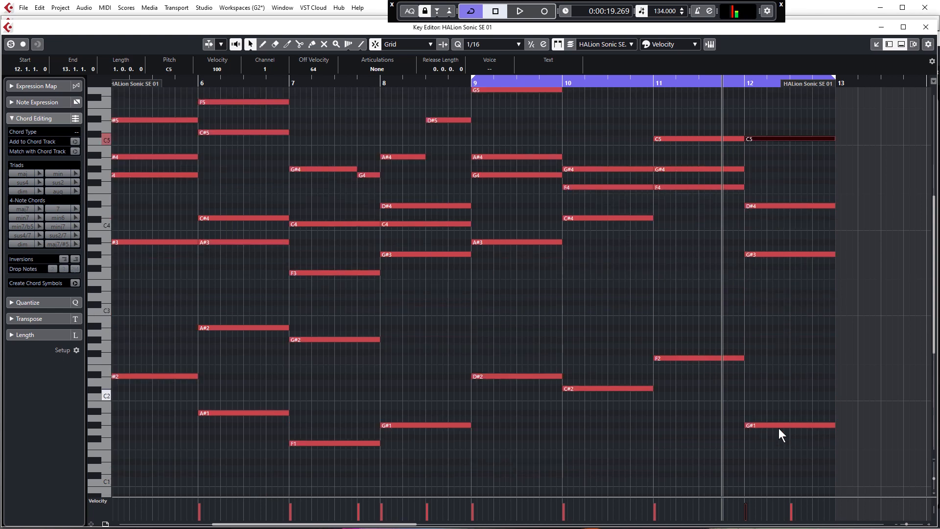
pyautogui.scroll(2, 794, 371)
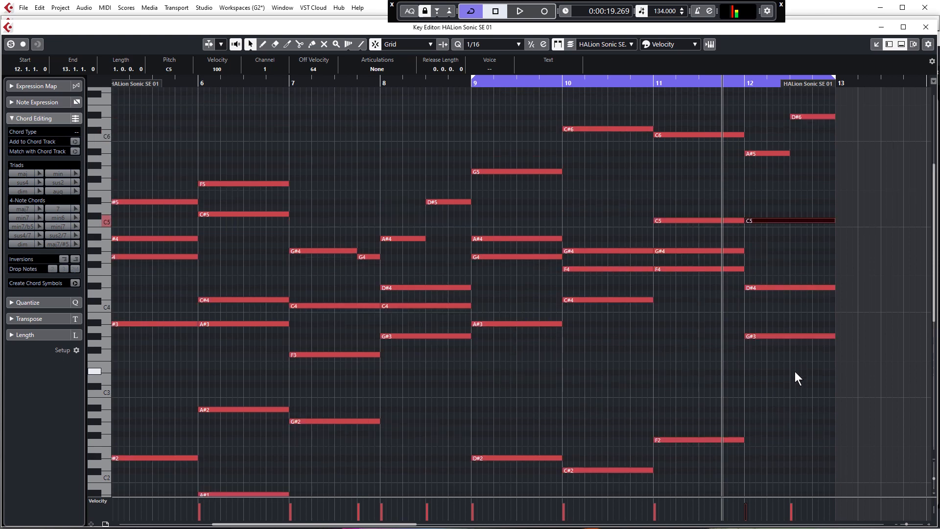
pyautogui.click(473, 82)
pyautogui.press('space')
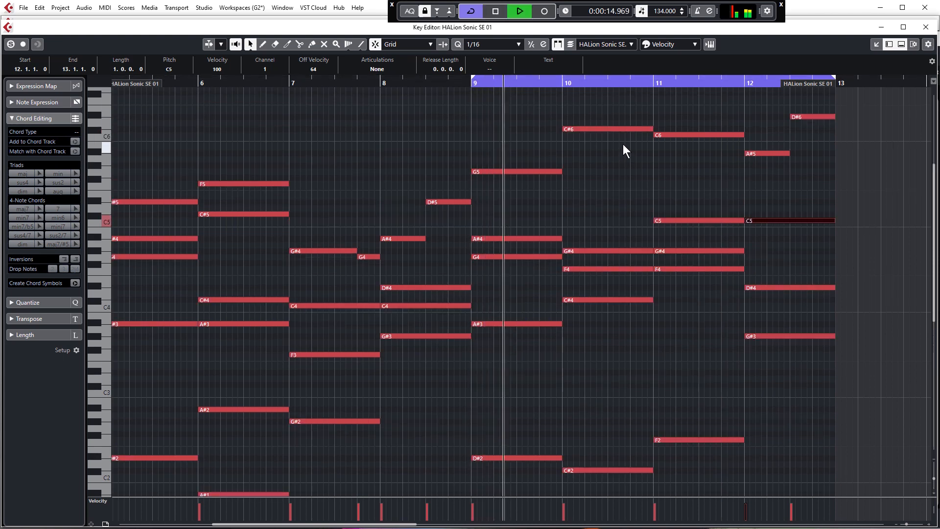
pyautogui.scroll(-1, 645, 190)
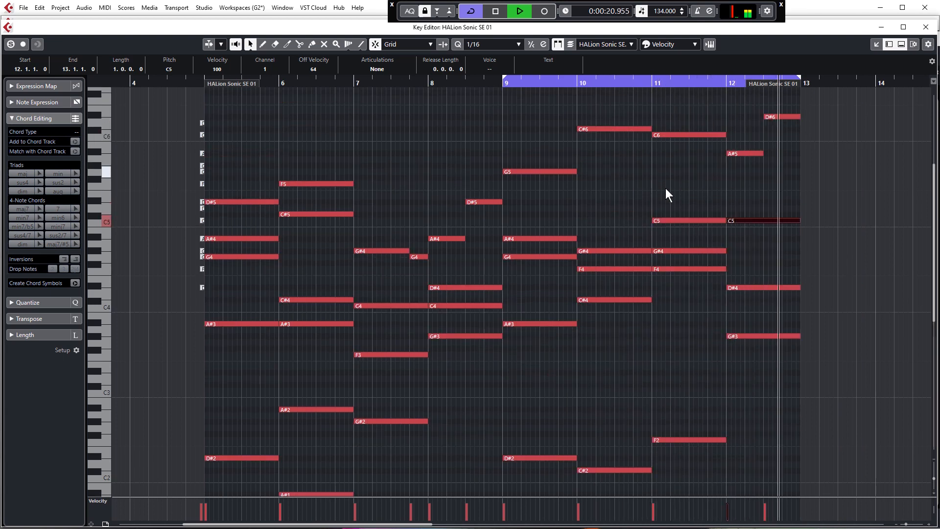
pyautogui.press('space')
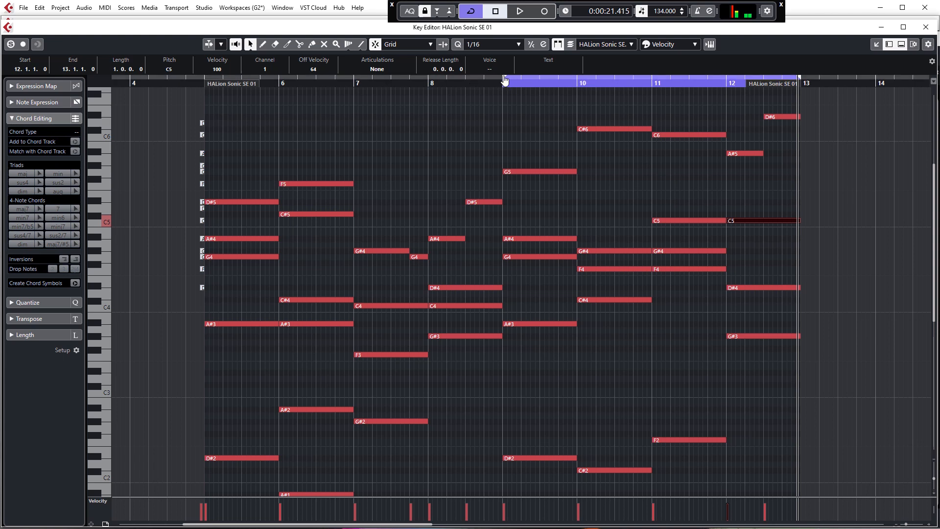
# Extend the loop range back to bar 5 and play the full progression up to bar 13
pyautogui.moveTo(505, 80); pyautogui.dragTo(204, 91)
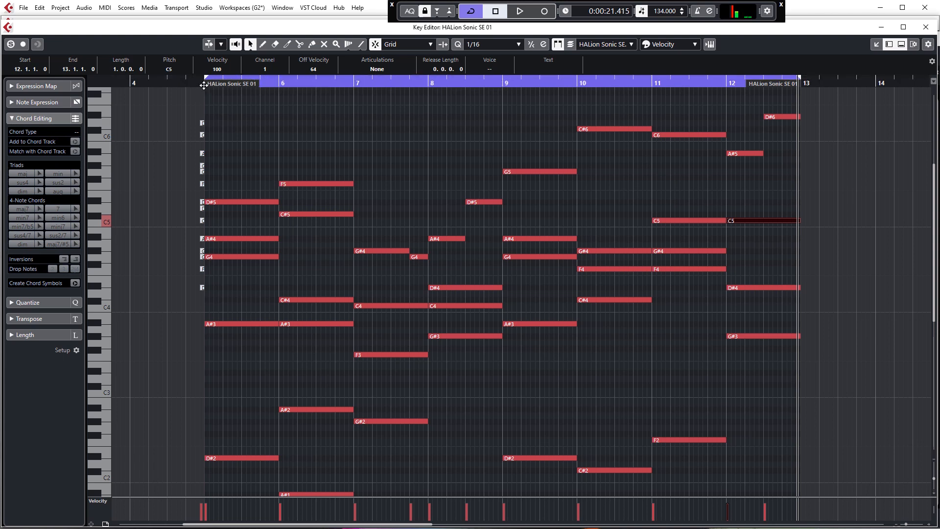
pyautogui.press('space')
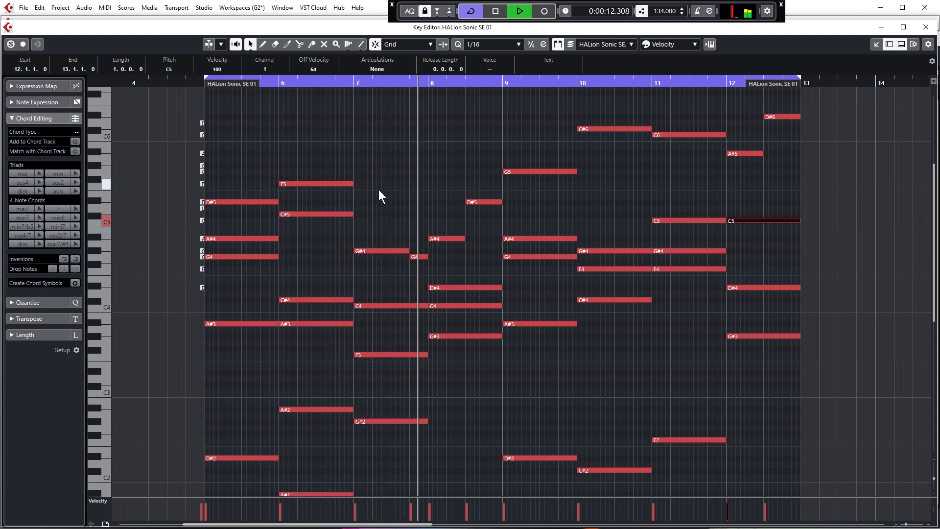
pyautogui.click(388, 171)
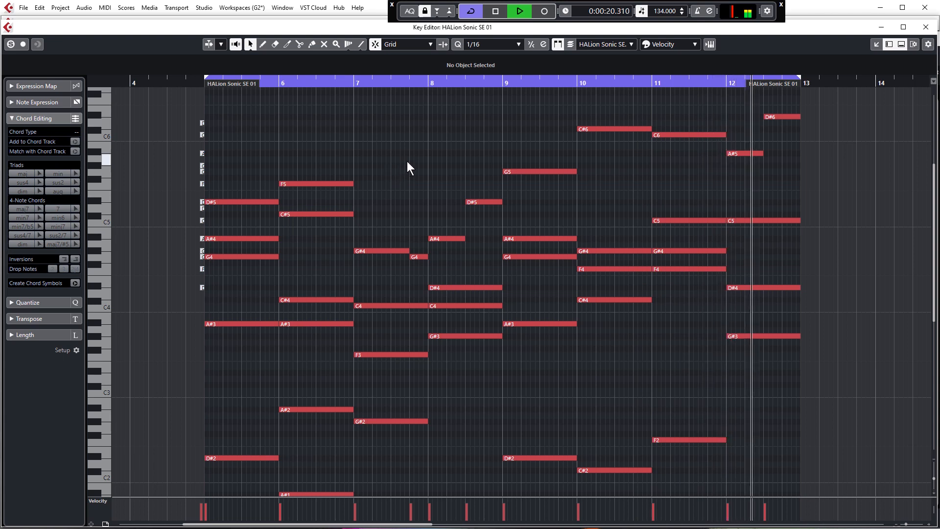
pyautogui.press('space')
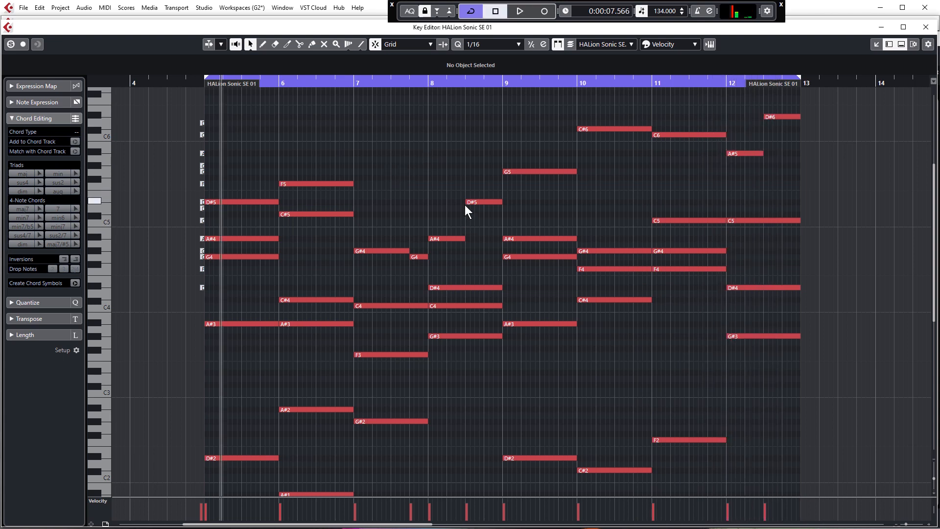
# Examine the bass notes of the full progression from bar 5 to bar 13
pyautogui.scroll(-1, 935, 195)
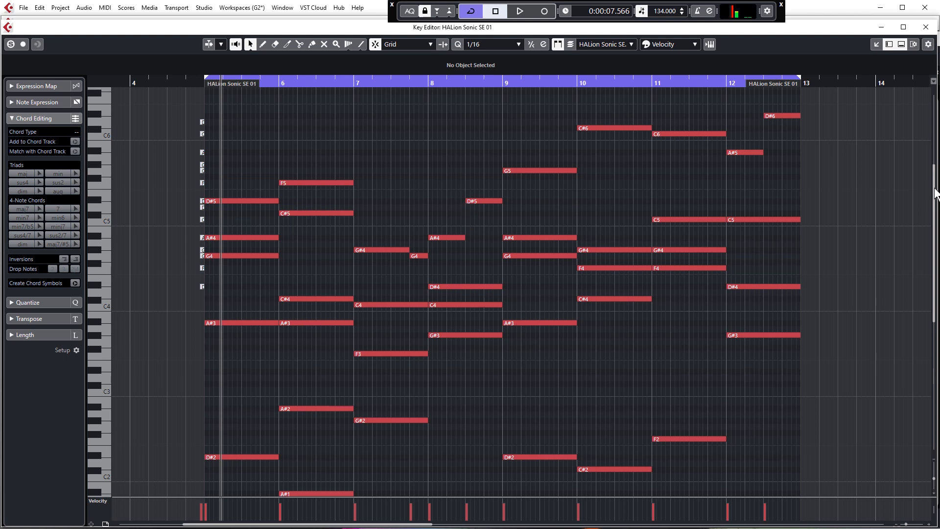
pyautogui.scroll(-1, 935, 196)
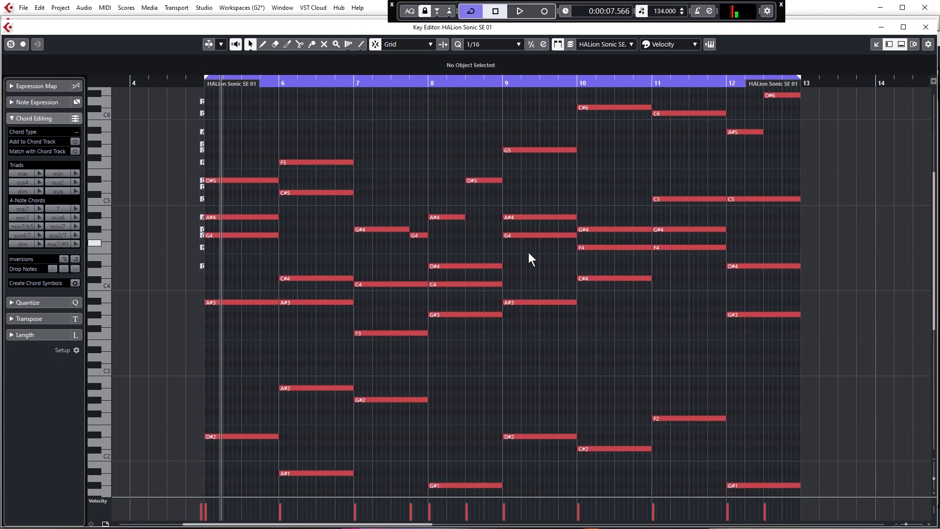
pyautogui.scroll(-2, 473, 257)
pyautogui.scroll(-6, 518, 243)
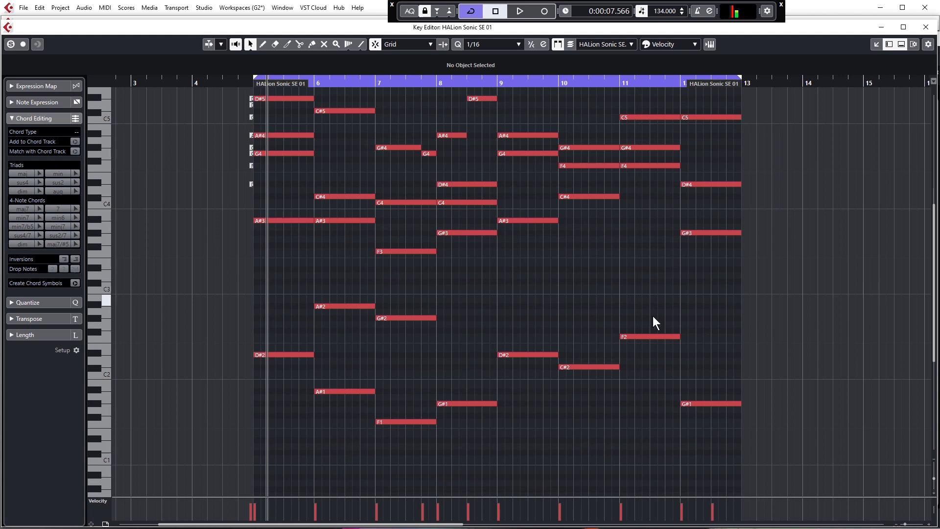
# Examine the upper chord notes from bar 5 to bar 13 and audition the high melody notes in bars 7 and 8
pyautogui.moveTo(934, 478); pyautogui.dragTo(934, 477)
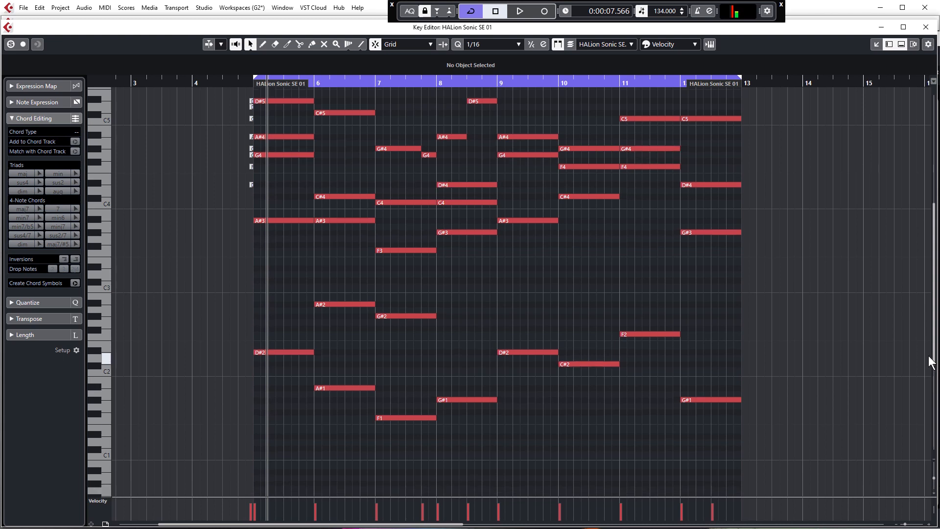
pyautogui.scroll(4, 472, 350)
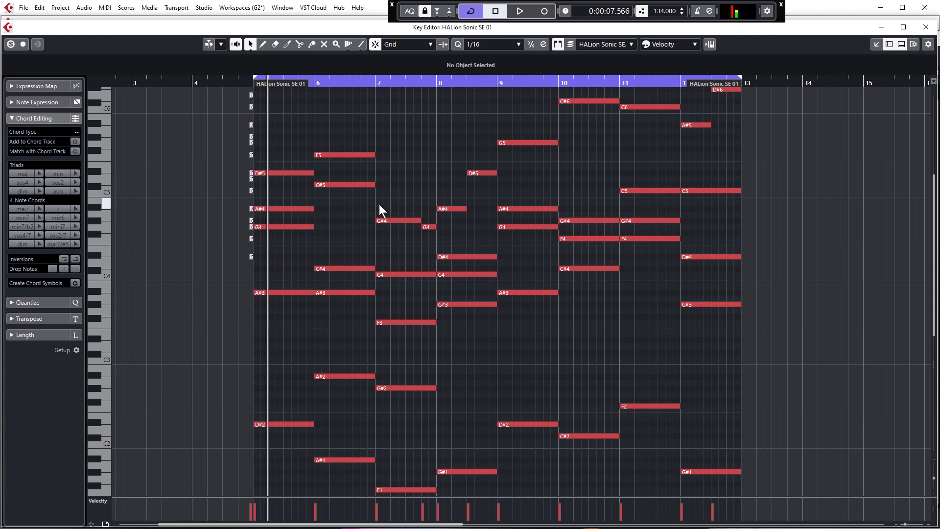
pyautogui.click(428, 227)
pyautogui.click(456, 209)
pyautogui.click(477, 173)
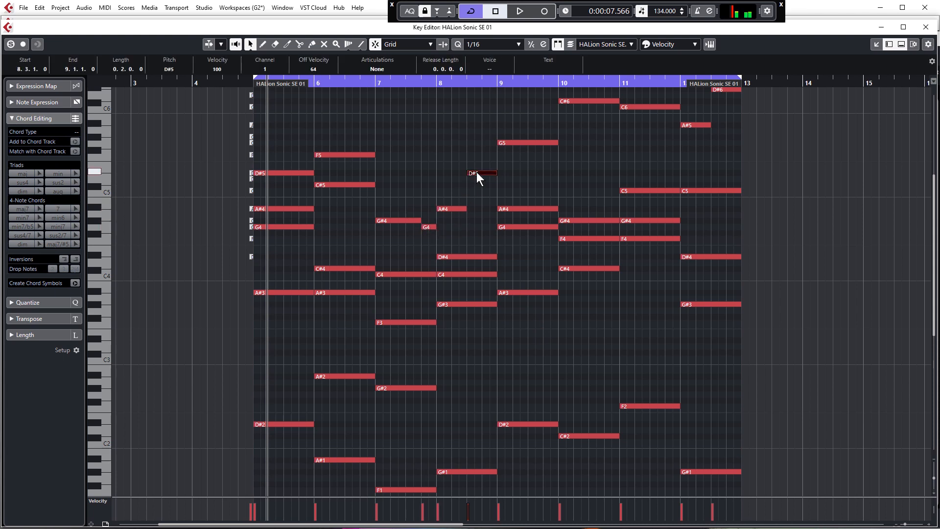
pyautogui.click(308, 215)
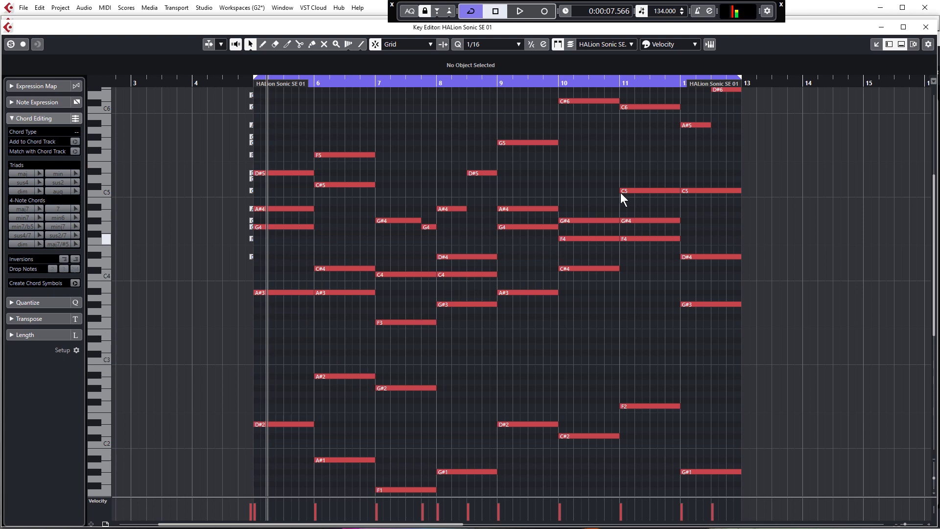
# Return to the project, reopen the HALion Sonic SE 01 part in the Key Editor and play the first two chords from bar 5
pyautogui.click(926, 28)
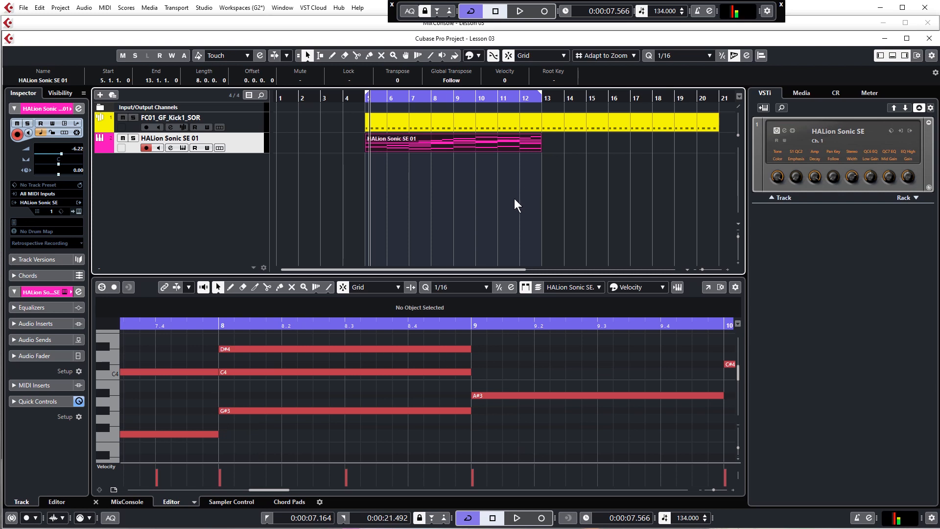
pyautogui.click(346, 159)
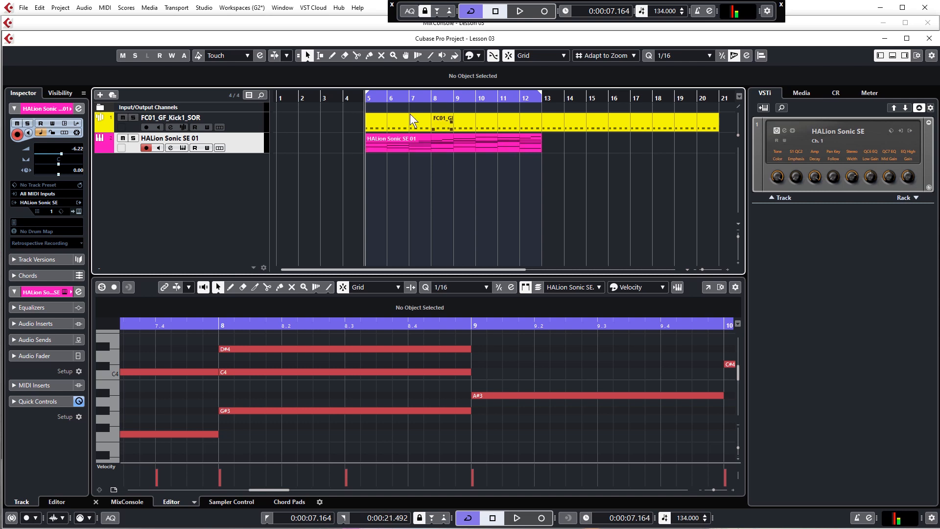
pyautogui.doubleClick(386, 144)
pyautogui.scroll(6, 432, 247)
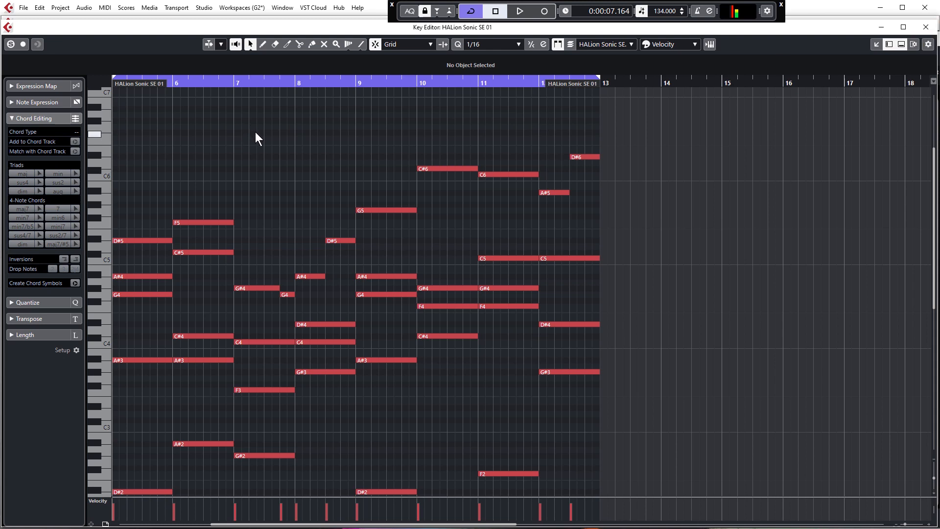
pyautogui.press('space')
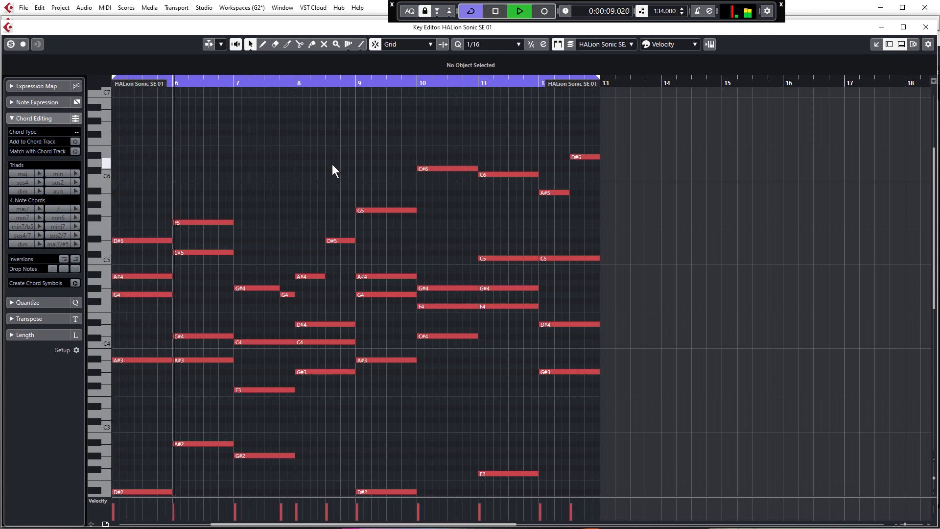
pyautogui.press('space')
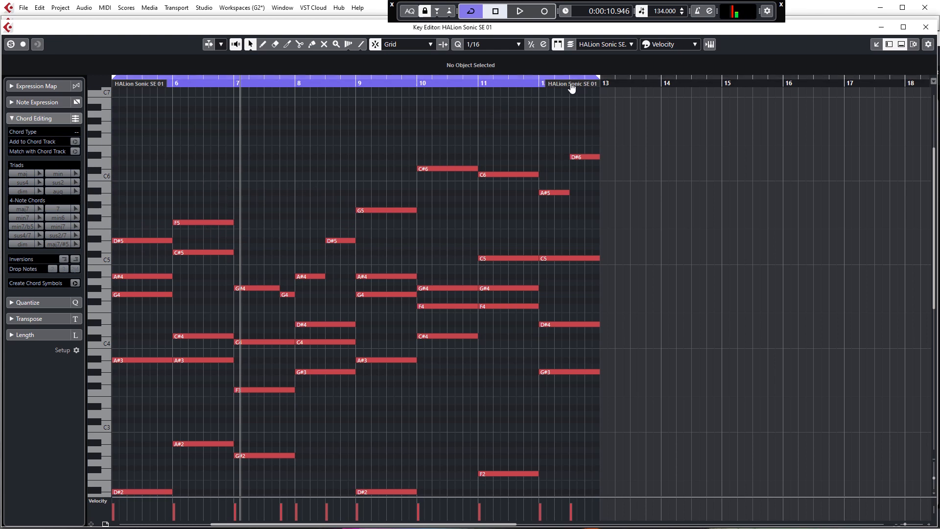
# Try to stretch the chords by hand: extend the part past bar 17, shift the later chords one bar later and lengthen the bar 5 chord
pyautogui.moveTo(557, 85); pyautogui.dragTo(826, 86)
pyautogui.moveTo(189, 121); pyautogui.dragTo(709, 494)
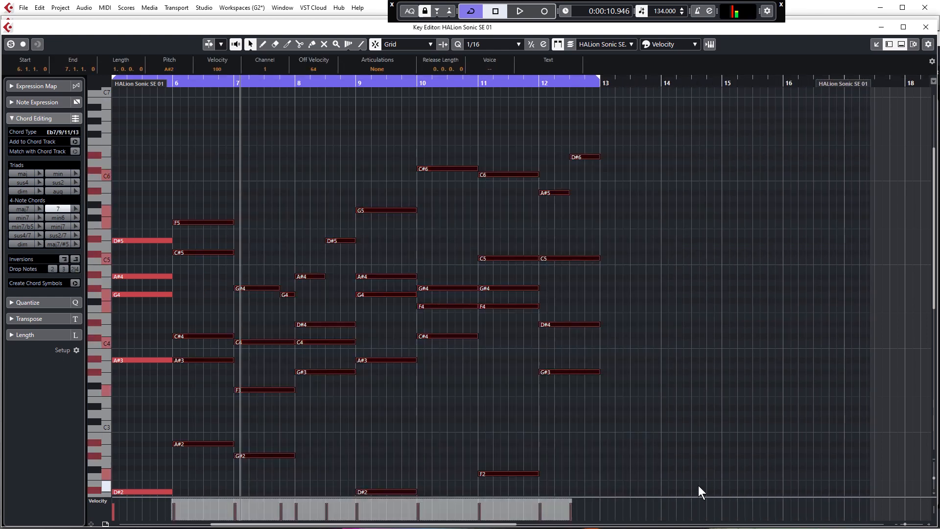
pyautogui.moveTo(184, 252); pyautogui.dragTo(239, 251)
pyautogui.moveTo(156, 193); pyautogui.dragTo(209, 446)
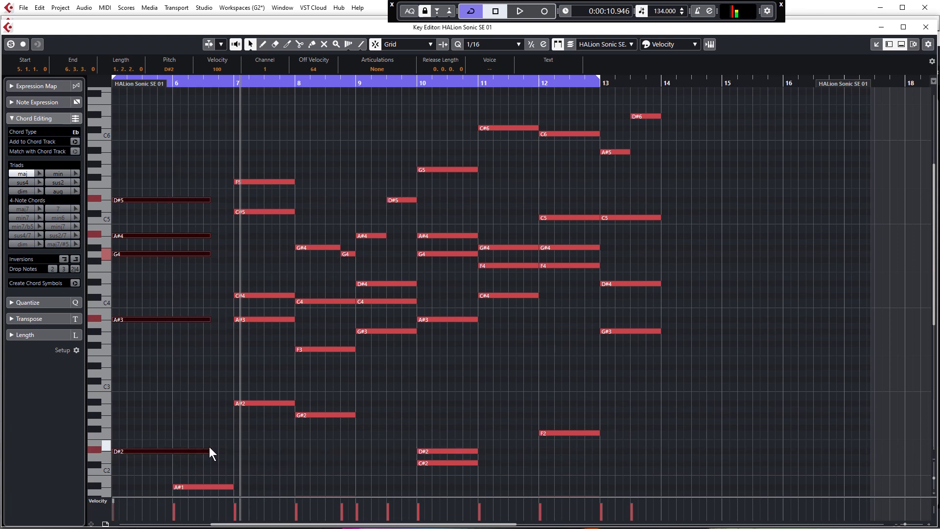
# Undo the chord lengthening, the note shift and the extension of the part
pyautogui.hotkey('ctrl', 'z')
pyautogui.hotkey('ctrl', 'z')
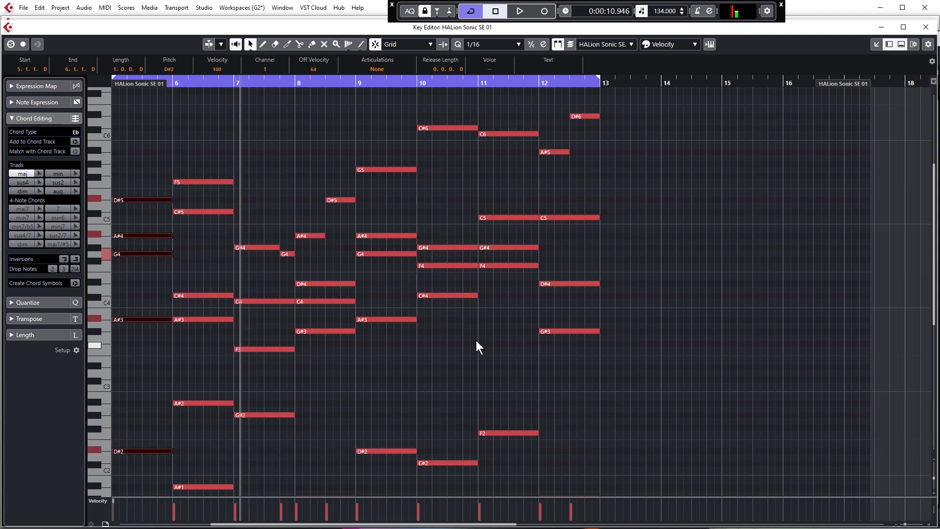
pyautogui.hotkey('ctrl', 'z')
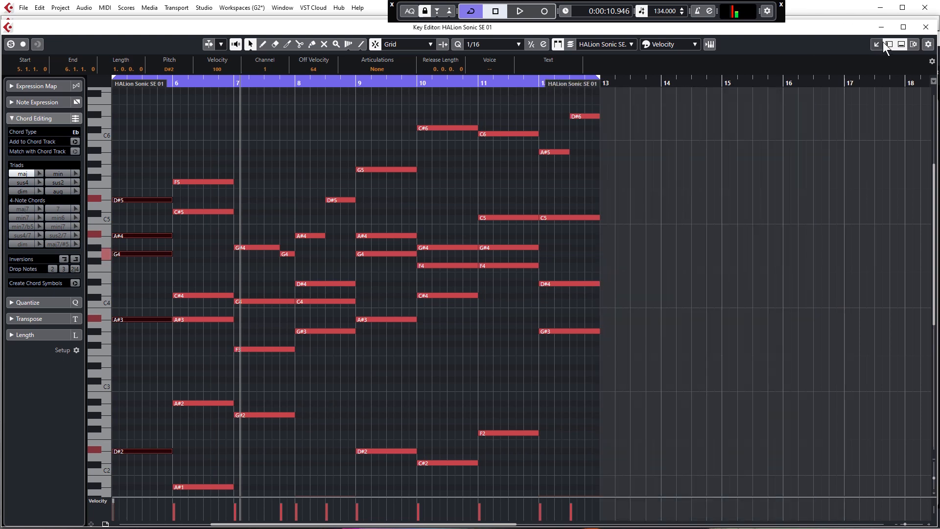
# Close the Key Editor and apply the half tempo logical preset from standard set 1 to the HALion Sonic SE 01 part
pyautogui.click(925, 28)
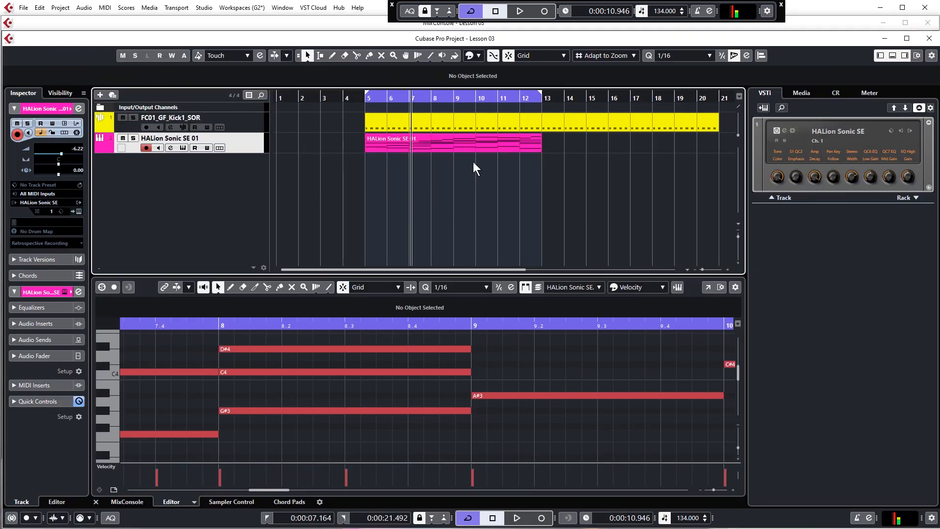
pyautogui.rightClick(452, 145)
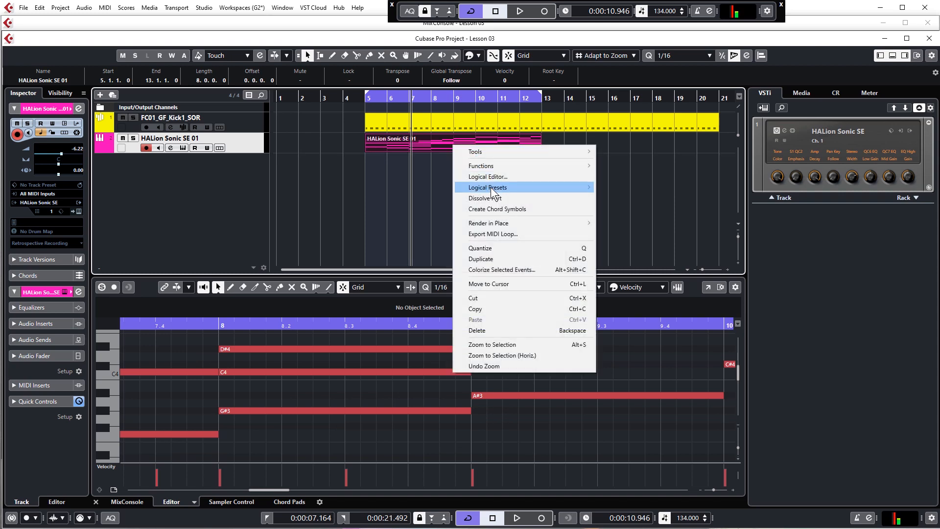
pyautogui.moveTo(490, 187)
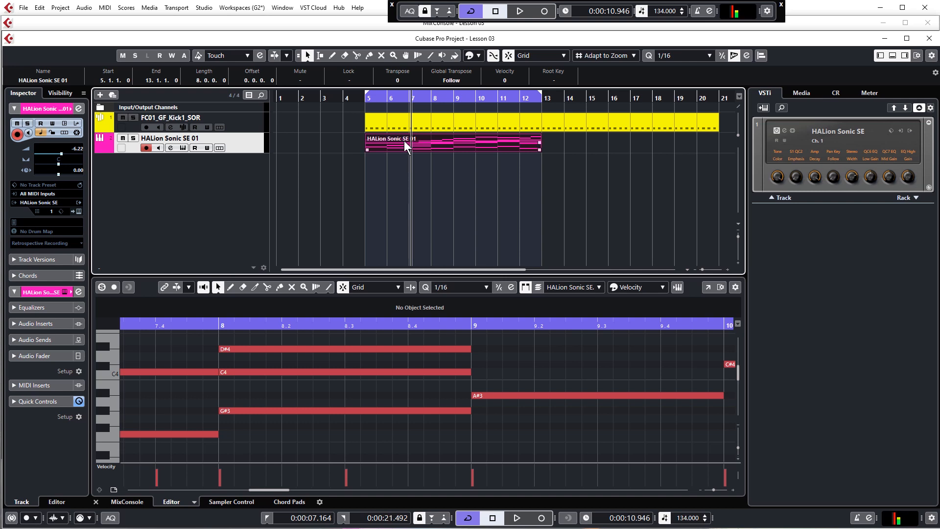
pyautogui.click(106, 7)
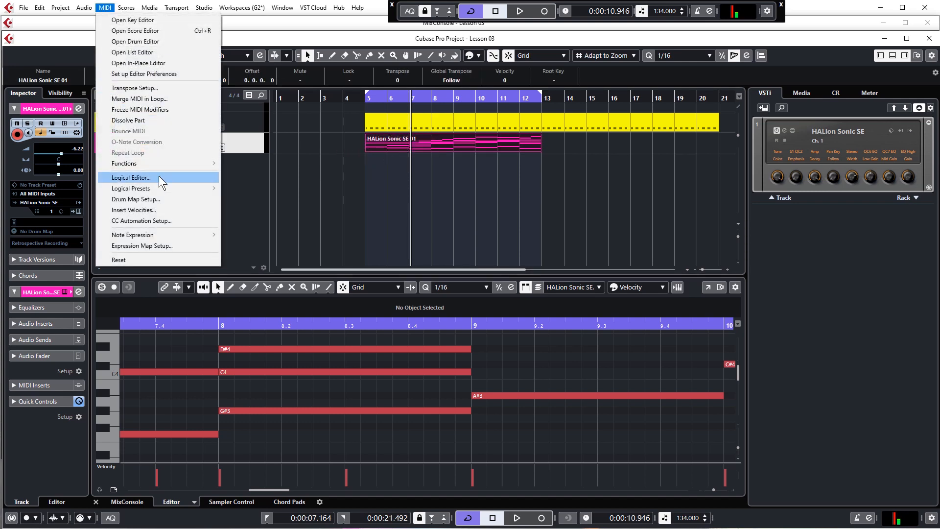
pyautogui.moveTo(157, 183)
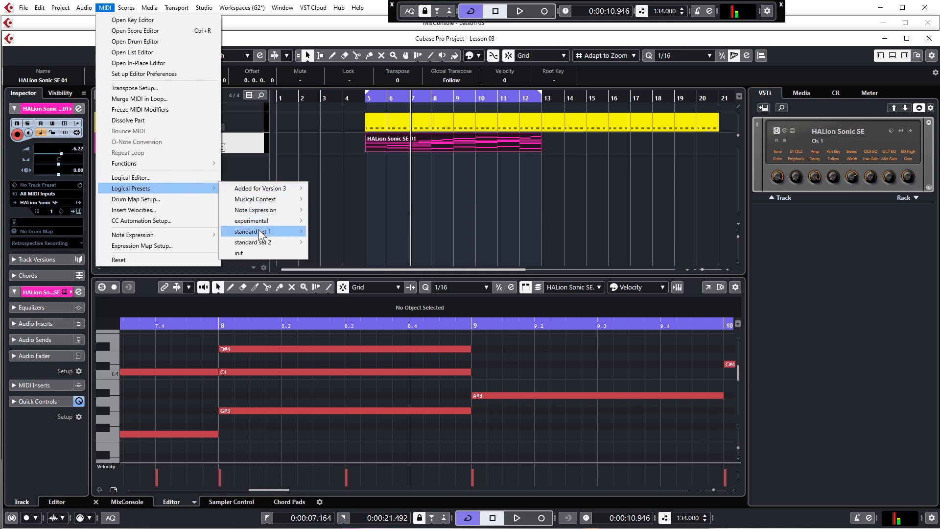
pyautogui.moveTo(262, 232)
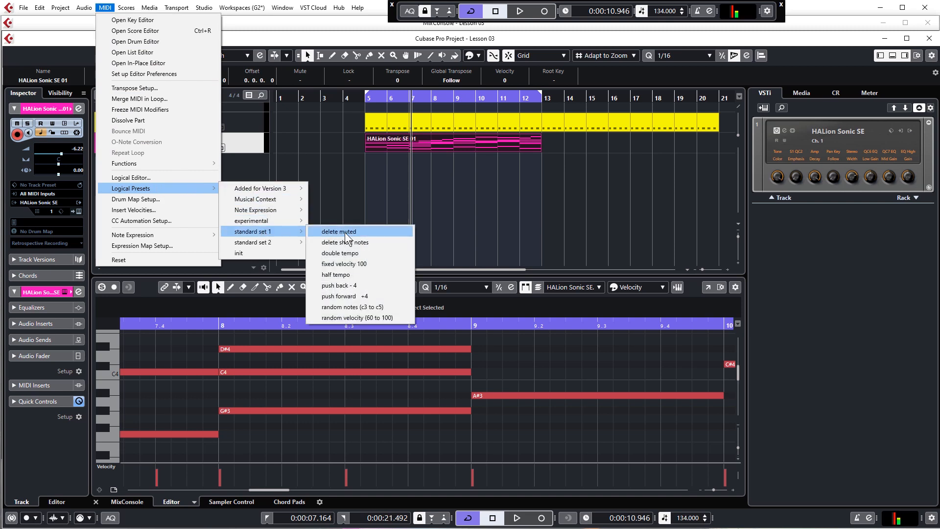
pyautogui.click(348, 280)
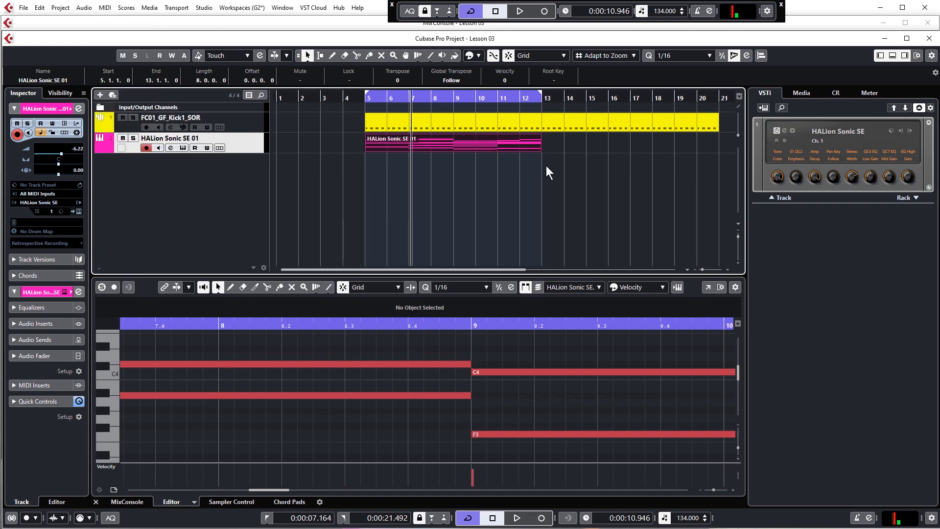
# Extend the HALion Sonic SE 01 part and the loop range to bar 21, and play back the slowed chords from bar 5
pyautogui.moveTo(542, 153); pyautogui.dragTo(718, 149)
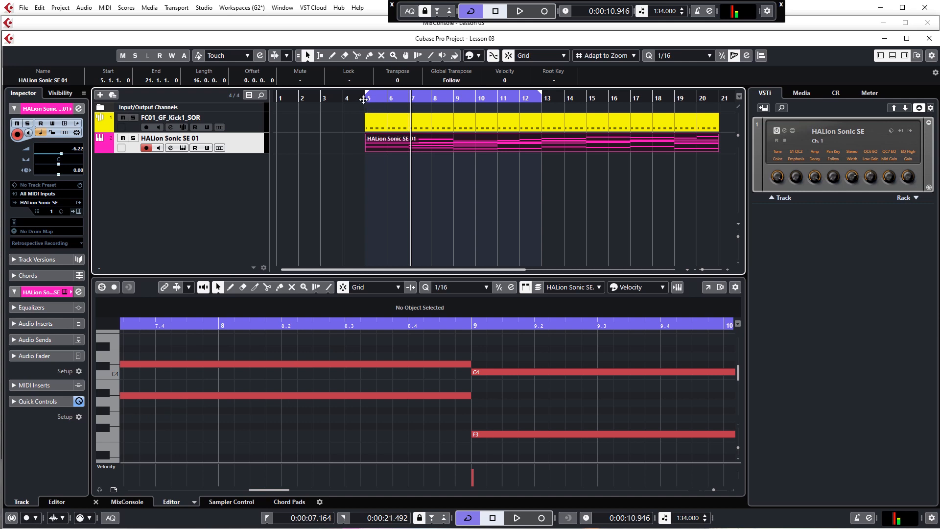
pyautogui.press('space')
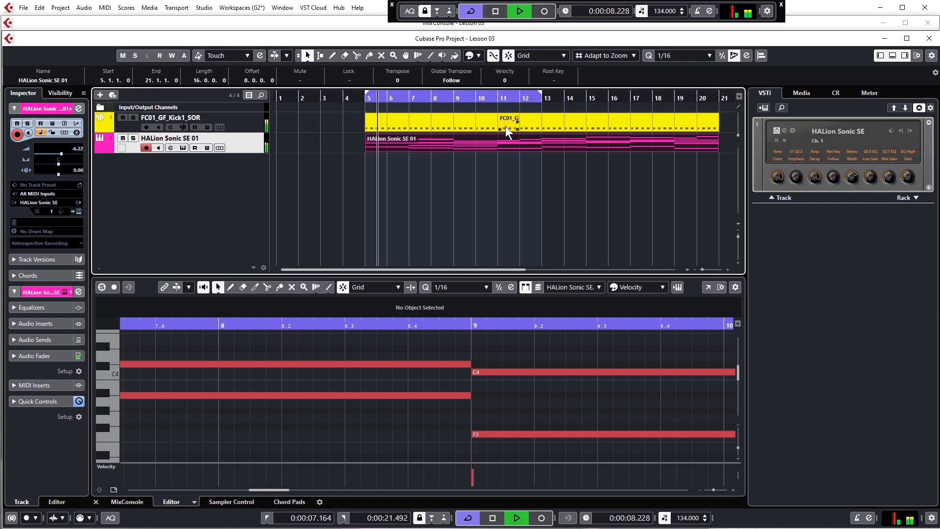
pyautogui.moveTo(541, 93); pyautogui.dragTo(710, 117)
pyautogui.click(439, 135)
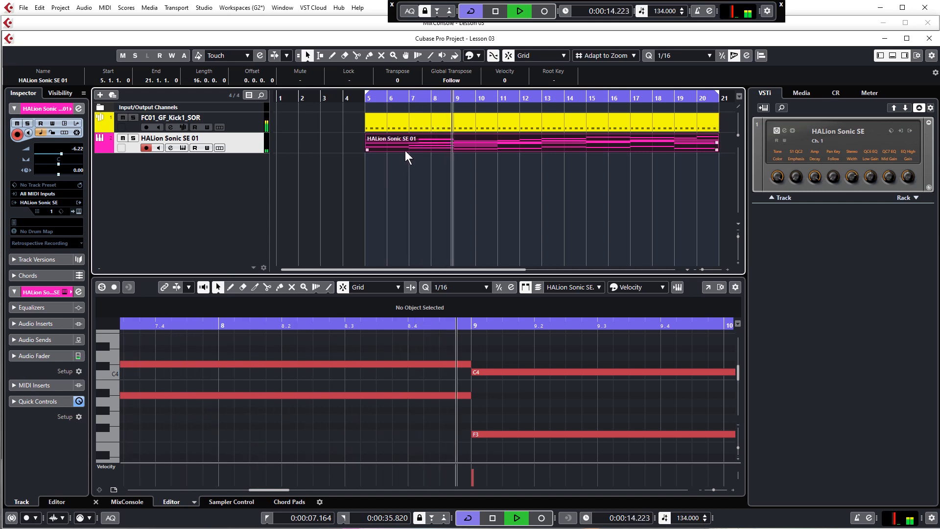
pyautogui.click(337, 138)
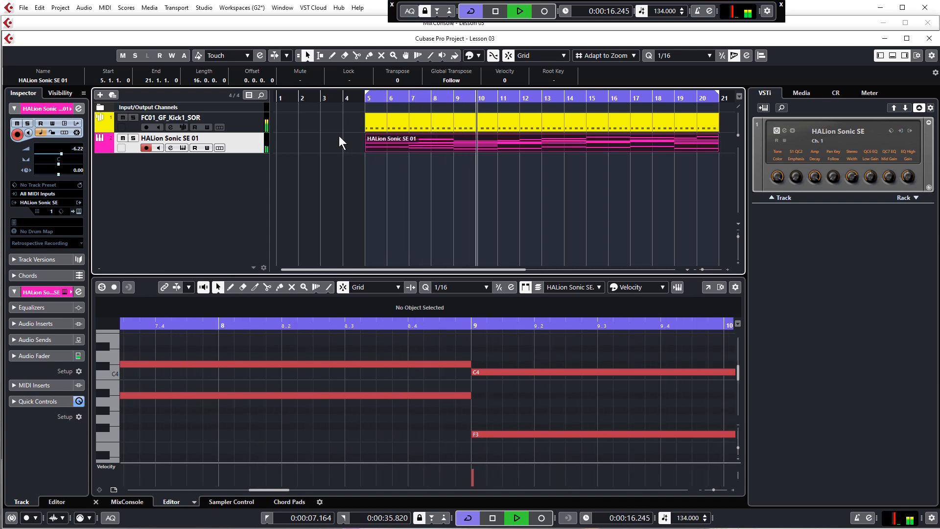
pyautogui.press('space')
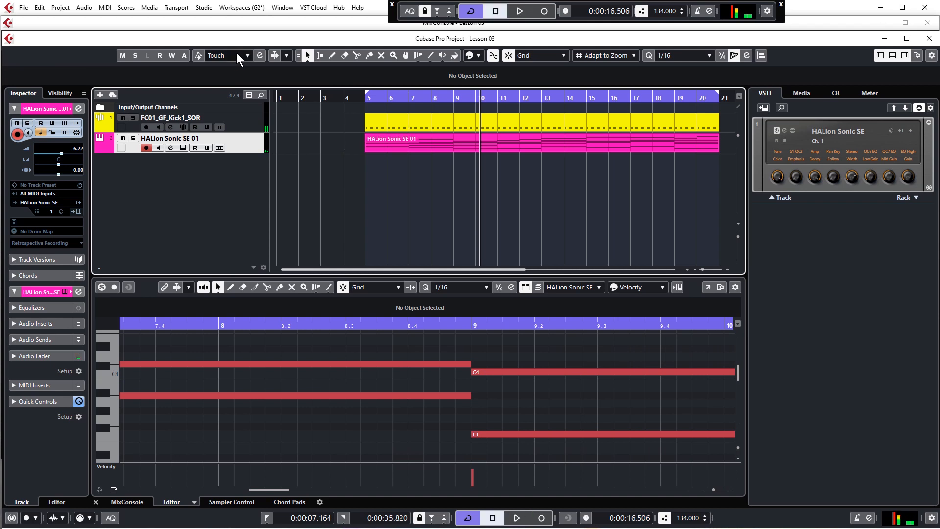
# Look through the Musical Context group of the MIDI logical presets
pyautogui.click(105, 8)
pyautogui.moveTo(140, 189)
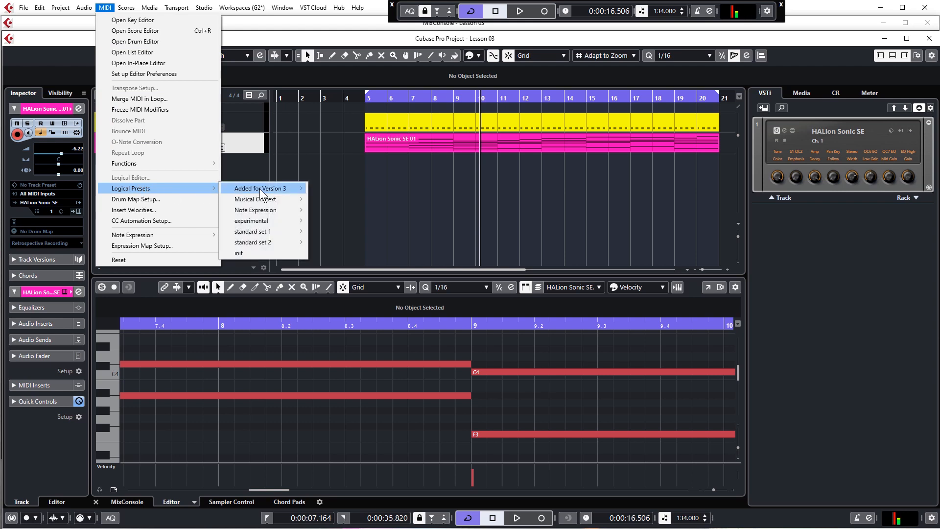
pyautogui.moveTo(273, 201)
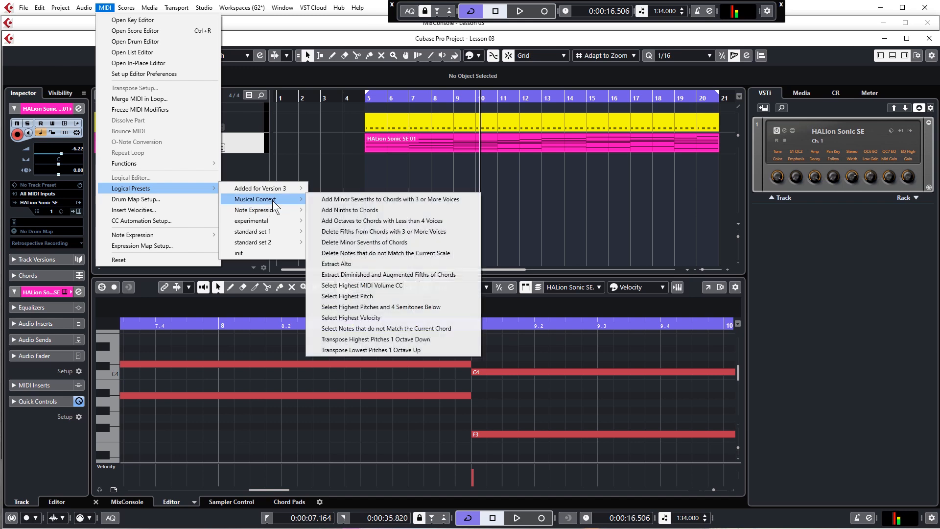
pyautogui.click(340, 175)
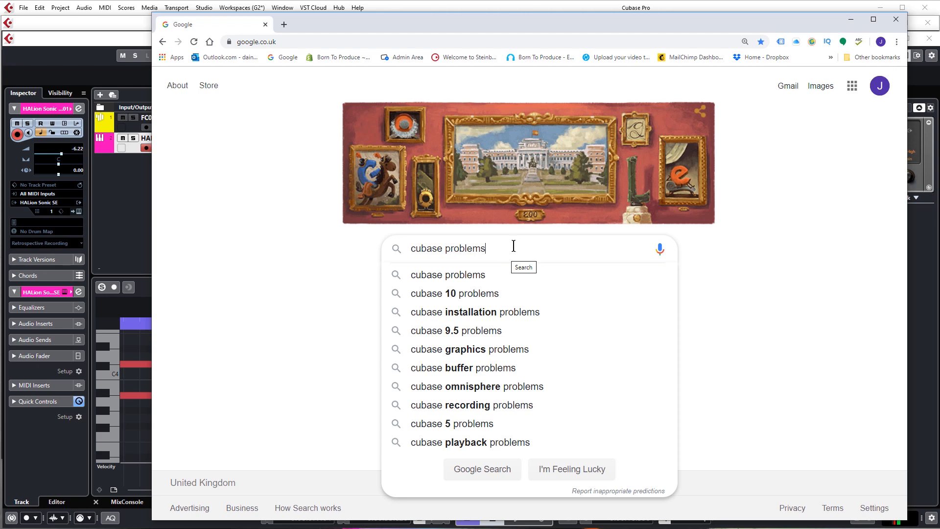
# Switch to the web browser, search Google for "cubase problems" and look through the video results
pyautogui.press('Return')
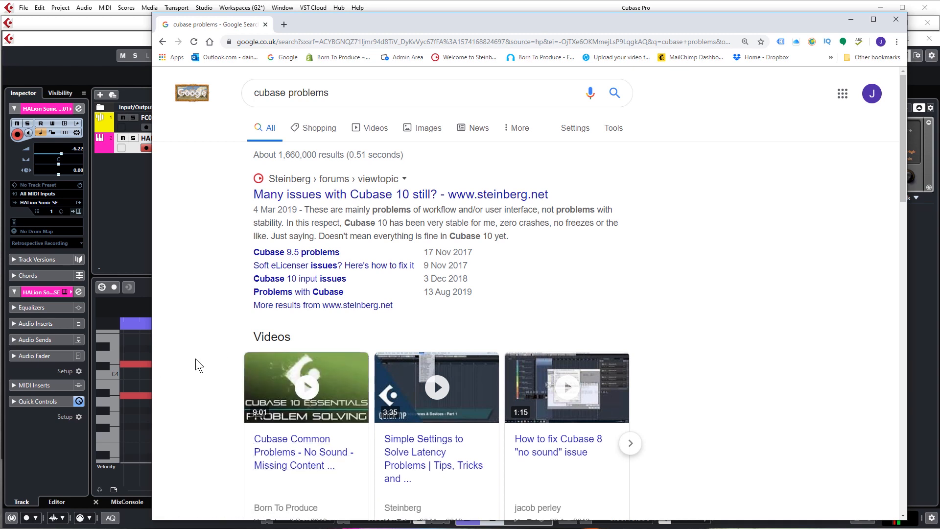
pyautogui.scroll(-2, 198, 367)
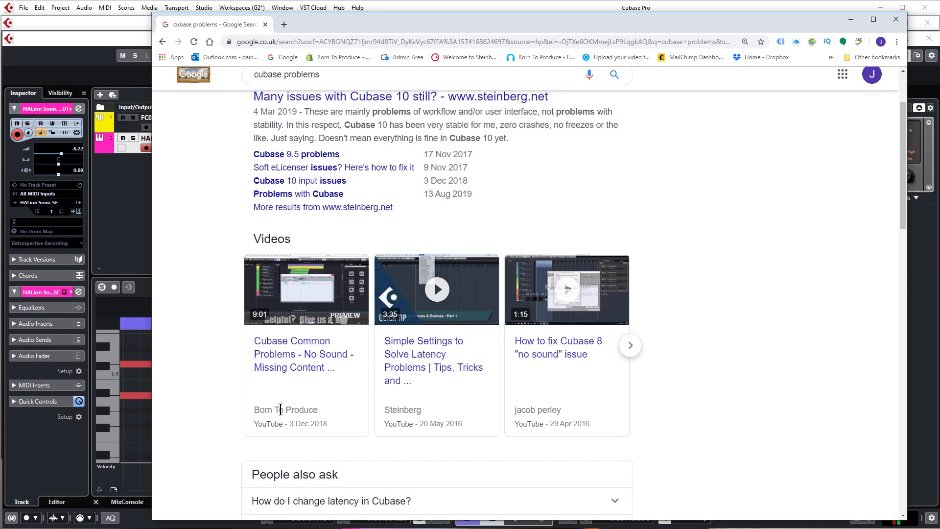